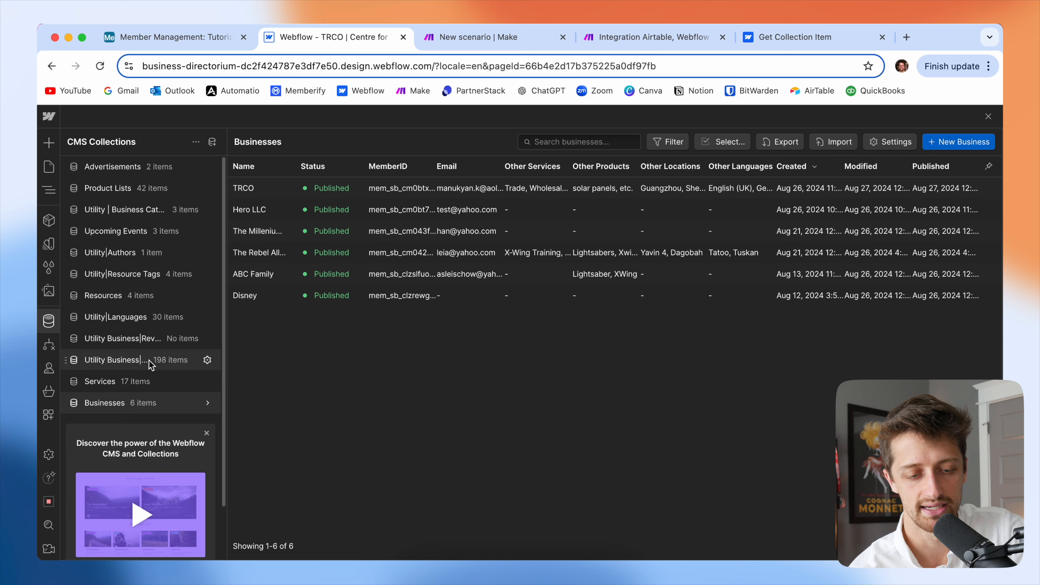
Open the Utility|Languages CMS collection and look through its items.
{"action": "left_click", "coordinate": [165, 321]}
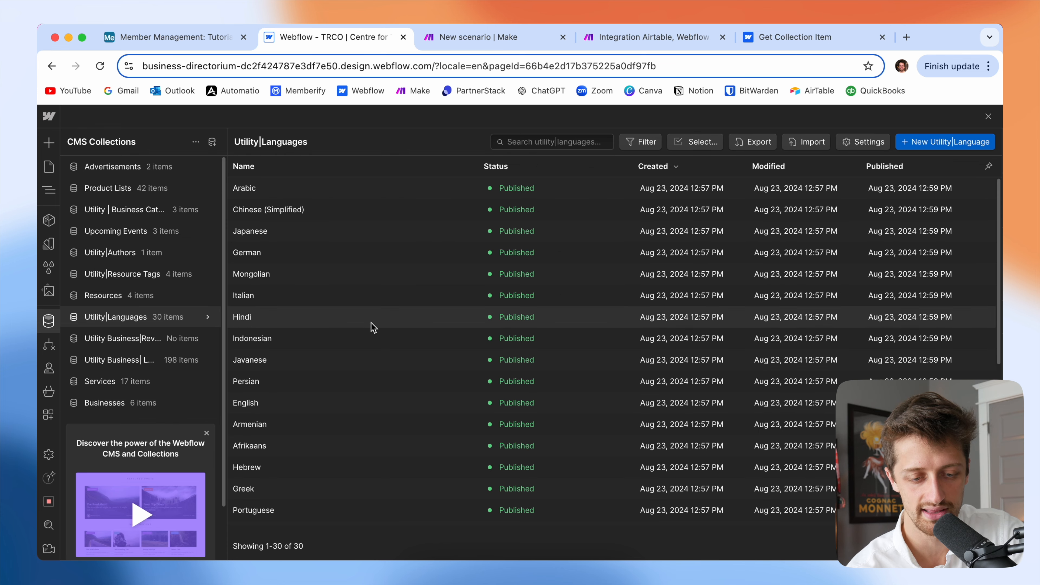
{"action": "scroll", "coordinate": [372, 325], "scroll_direction": "down", "scroll_amount": 5}
{"action": "scroll", "coordinate": [386, 305], "scroll_direction": "up", "scroll_amount": 5}
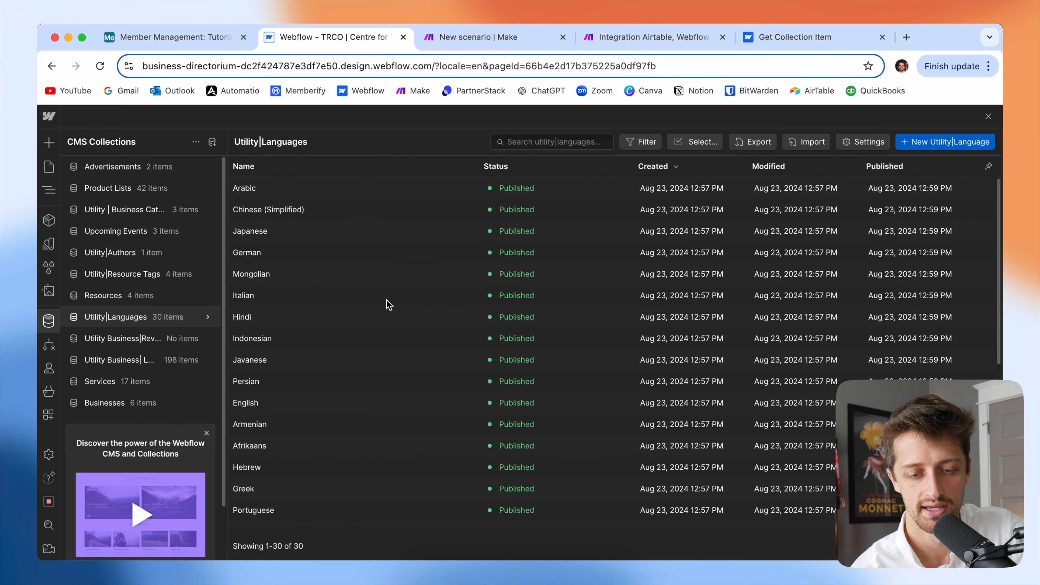
Inspect the Arabic item's name, slug and item ID, then close the item and discard any changes.
{"action": "left_click", "coordinate": [354, 192]}
{"action": "left_click", "coordinate": [453, 210]}
{"action": "double_click", "coordinate": [419, 215]}
{"action": "left_click", "coordinate": [482, 261]}
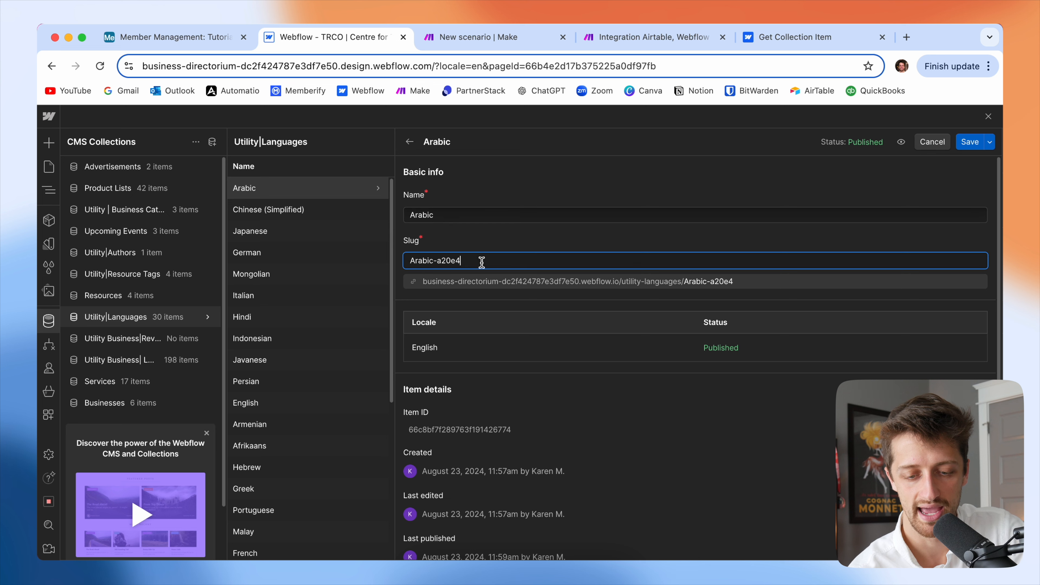
{"action": "left_click", "coordinate": [531, 430]}
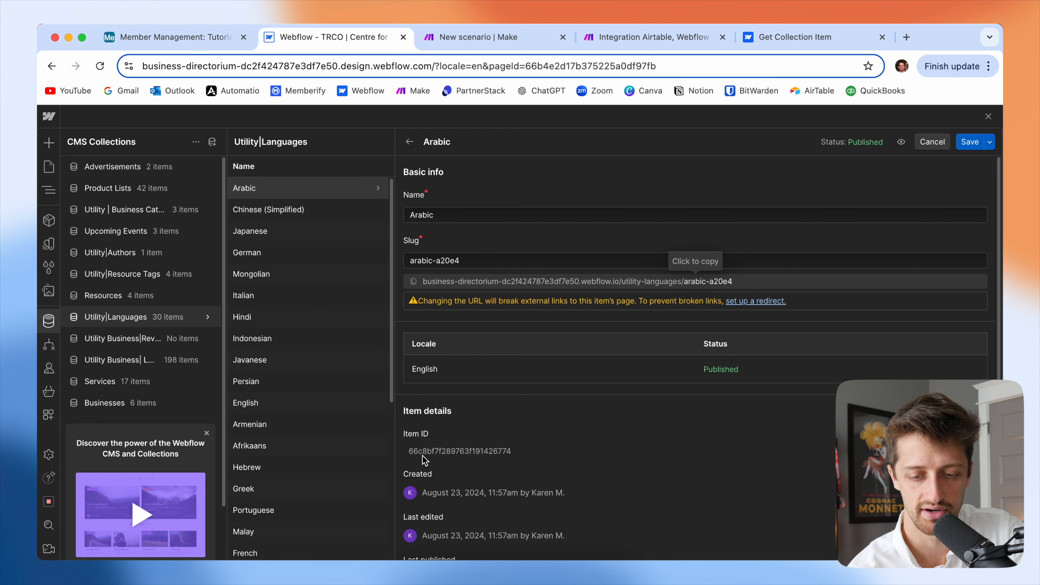
{"action": "left_click", "coordinate": [935, 143]}
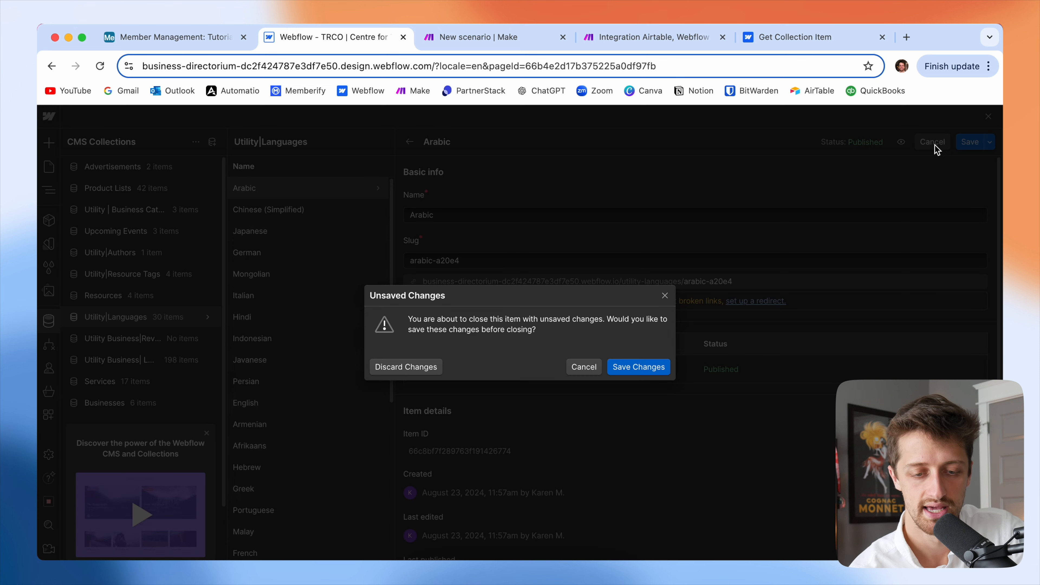
{"action": "left_click", "coordinate": [403, 367]}
{"action": "scroll", "coordinate": [397, 281], "scroll_direction": "down", "scroll_amount": 10}
{"action": "scroll", "coordinate": [428, 275], "scroll_direction": "up", "scroll_amount": 10}
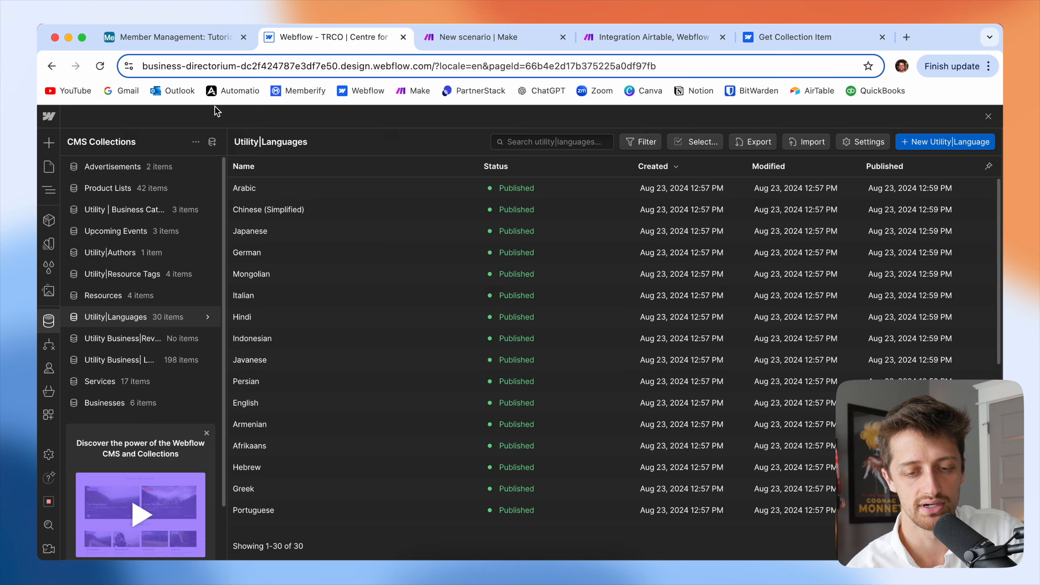
Switch to Airtable and examine the Name and Webflow ID columns of the Tutorial-Language table.
{"action": "left_click", "coordinate": [190, 38]}
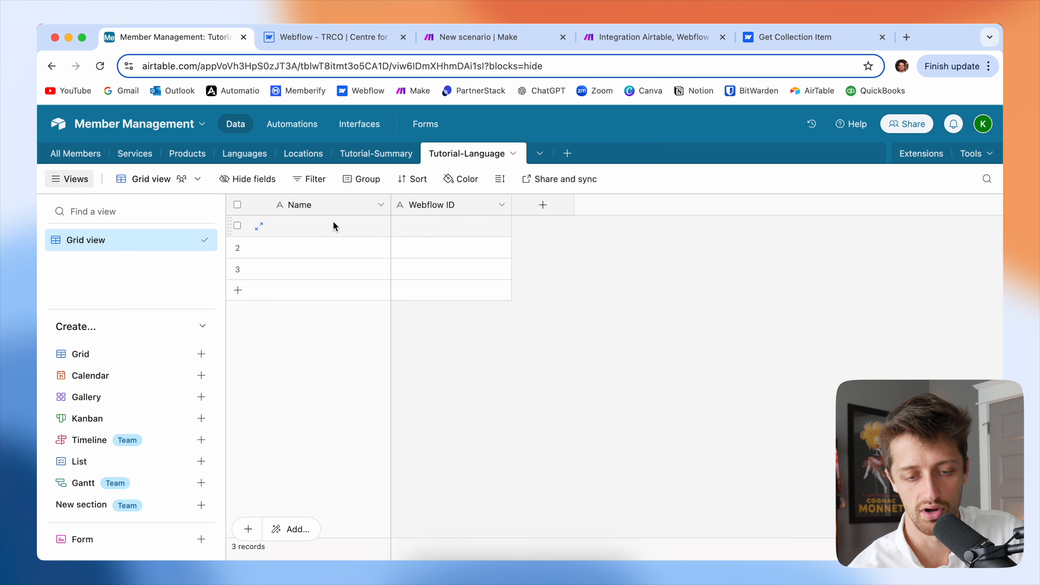
{"action": "left_click_drag", "start_coordinate": [348, 226], "coordinate": [339, 339]}
{"action": "left_click_drag", "start_coordinate": [453, 235], "coordinate": [453, 278]}
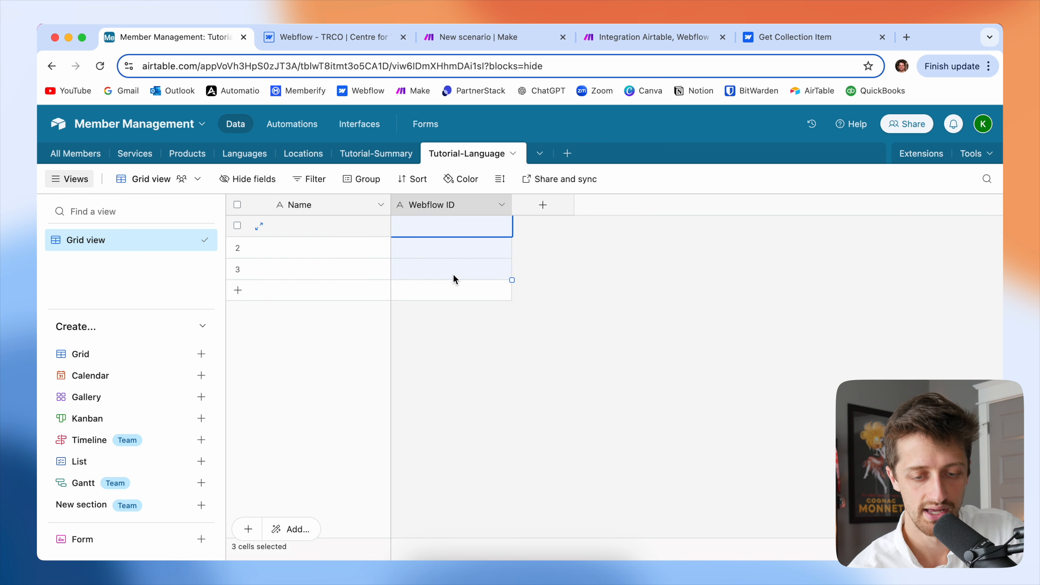
{"action": "left_click", "coordinate": [364, 225]}
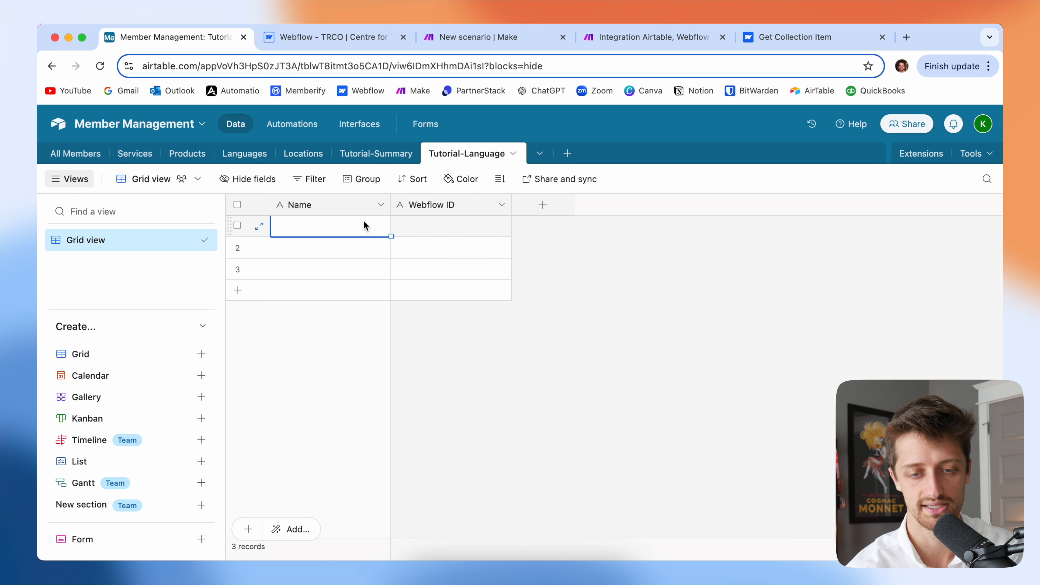
Switch to the Make scenario and add Webflow's List Items as its first module.
{"action": "left_click", "coordinate": [498, 39]}
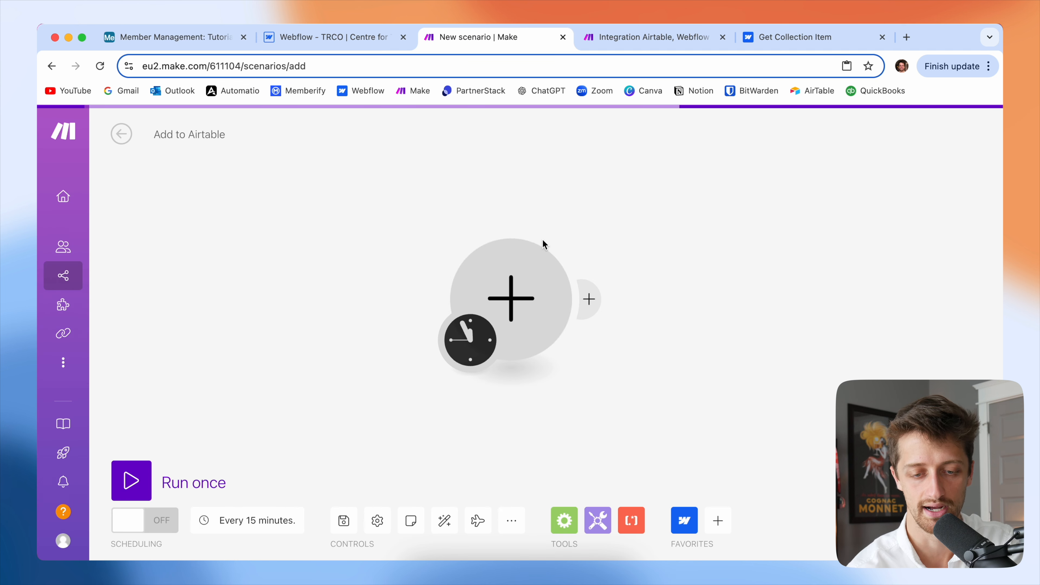
{"action": "left_click", "coordinate": [478, 256]}
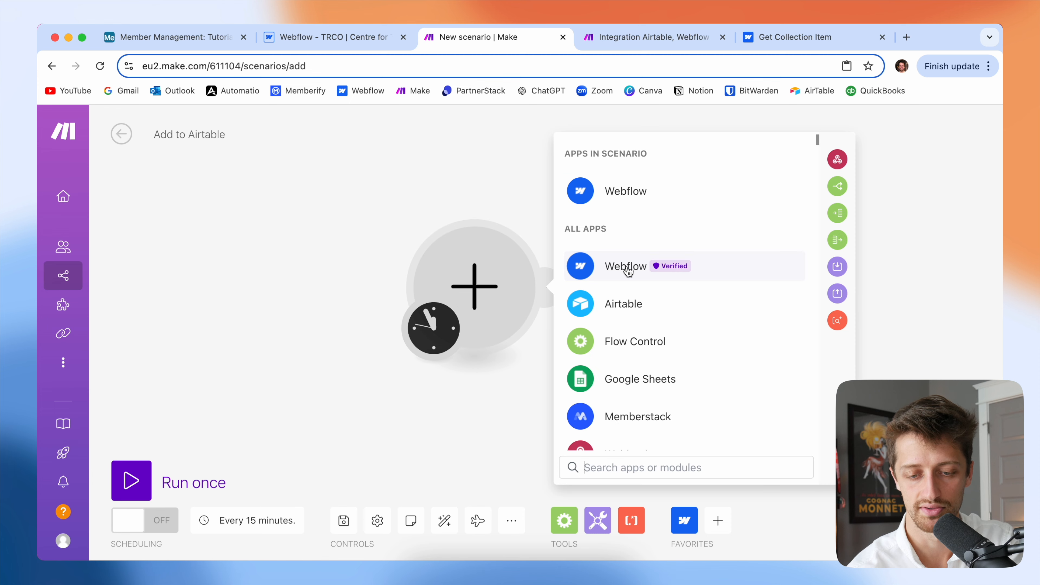
{"action": "left_click", "coordinate": [617, 201]}
{"action": "scroll", "coordinate": [671, 348], "scroll_direction": "down", "scroll_amount": 8}
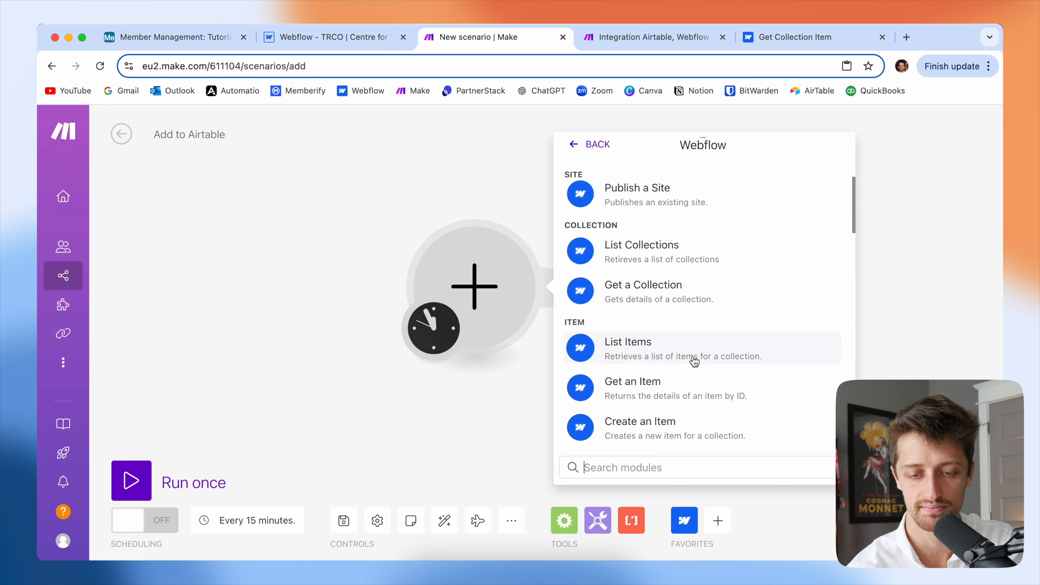
{"action": "left_click", "coordinate": [692, 359]}
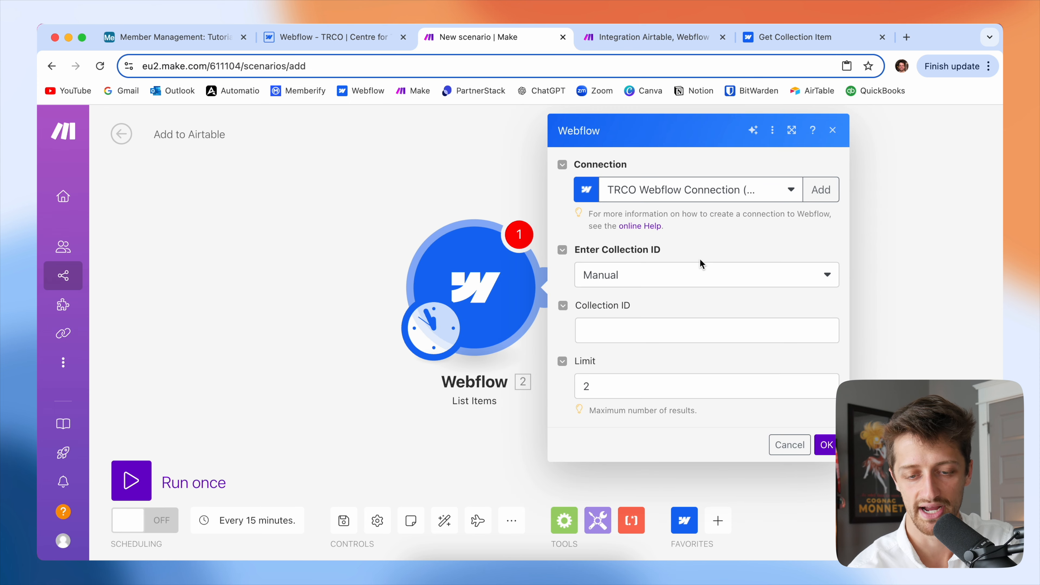
Configure List Items to pick the collection by selecting: site TRCO | Centre for Trade & Cooperation, collection Utility|Languages, limit 50.
{"action": "left_click", "coordinate": [651, 279]}
{"action": "left_click", "coordinate": [679, 299]}
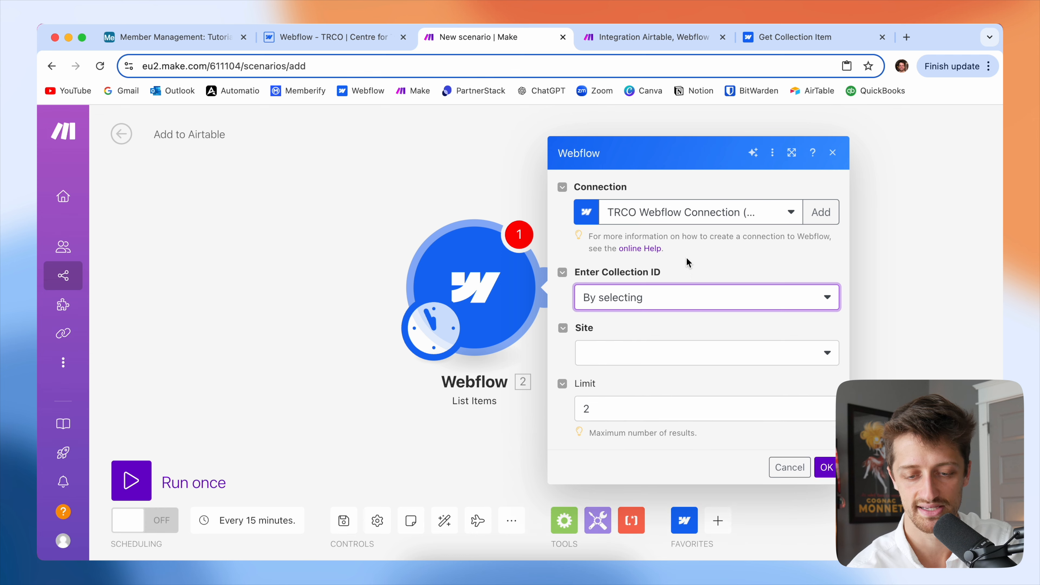
{"action": "left_click", "coordinate": [630, 339]}
{"action": "left_click", "coordinate": [631, 354]}
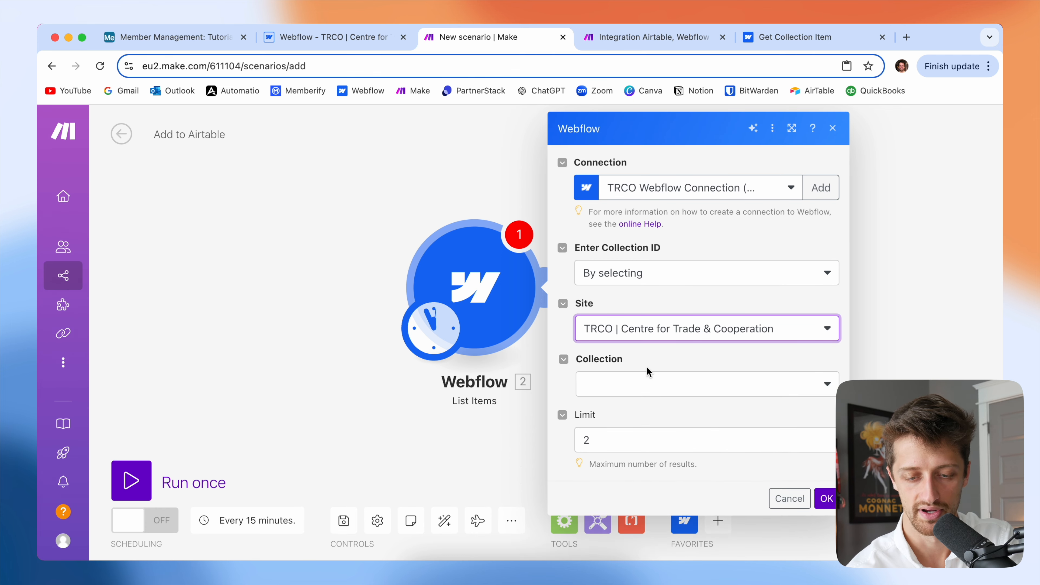
{"action": "left_click", "coordinate": [646, 387]}
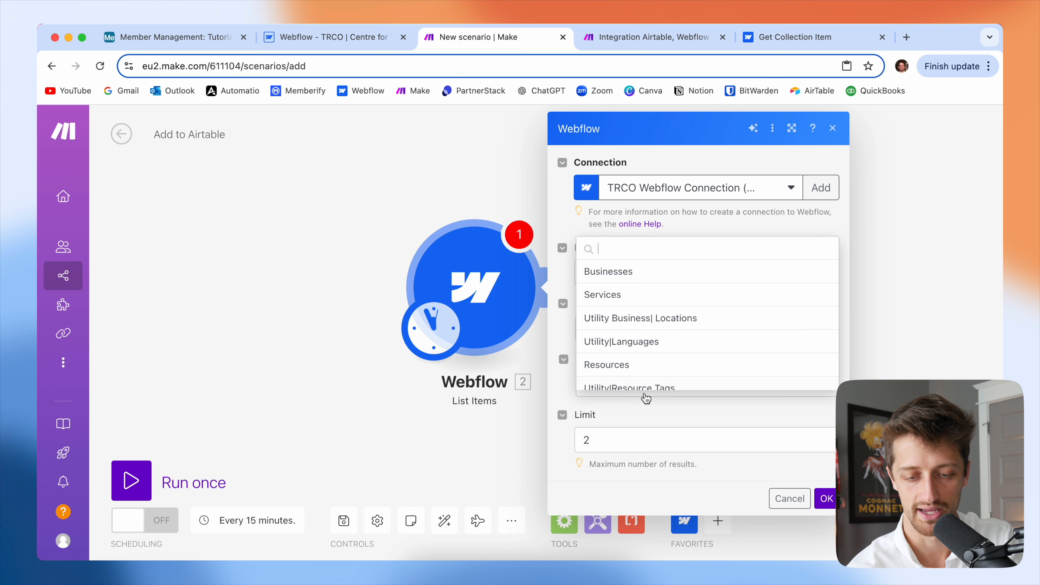
{"action": "left_click", "coordinate": [663, 344]}
{"action": "left_click", "coordinate": [619, 431]}
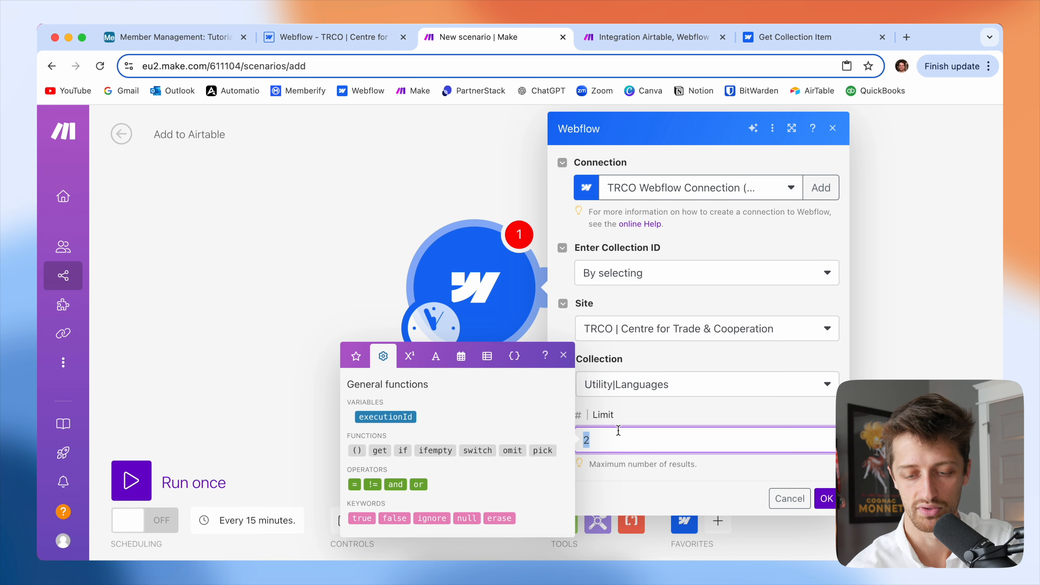
{"action": "type", "text": "50"}
{"action": "left_click", "coordinate": [827, 498]}
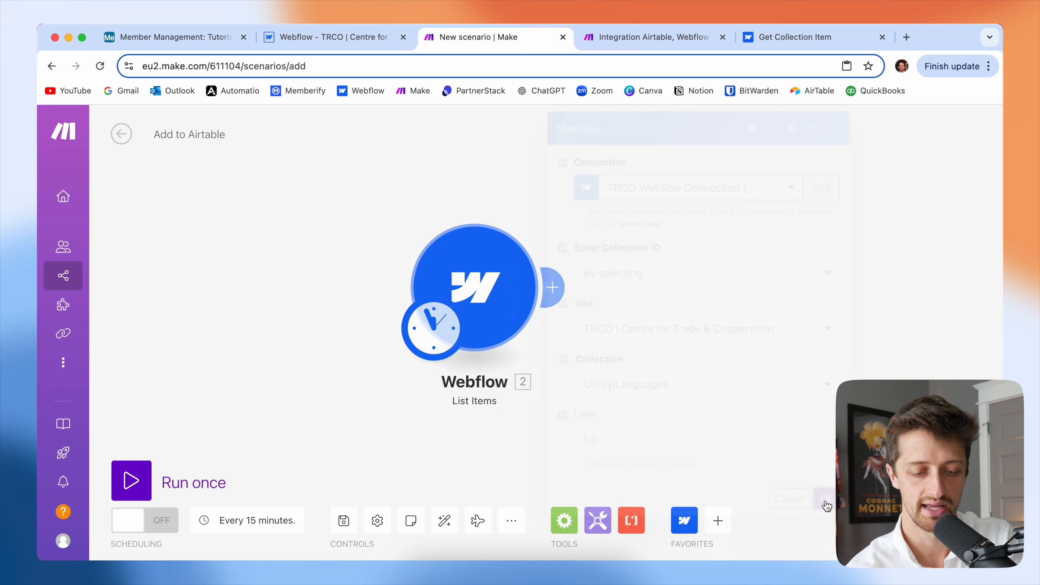
Run the scenario once and collapse the first output bundles to review the list of returned items.
{"action": "left_click", "coordinate": [151, 483]}
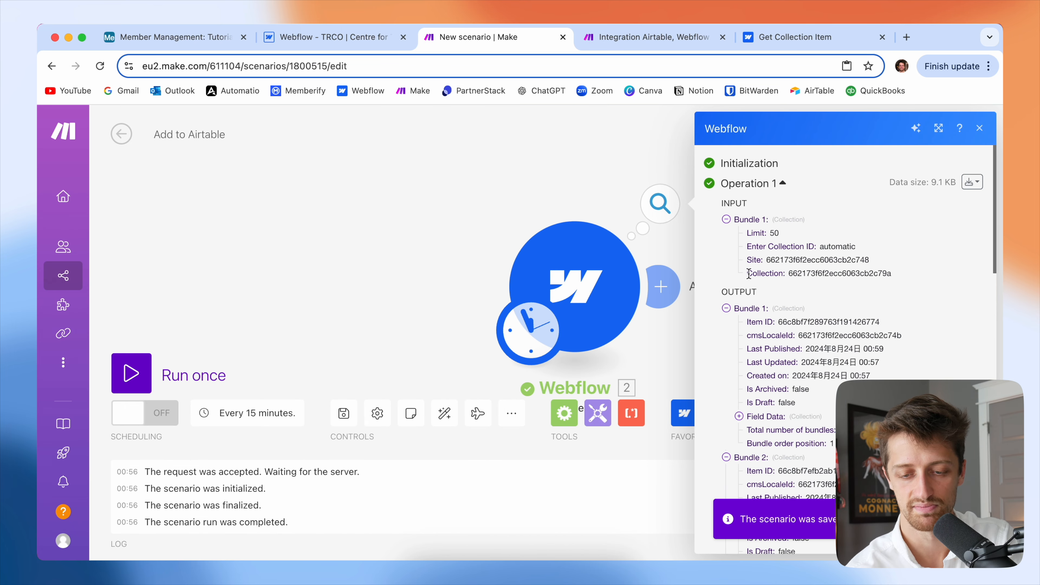
{"action": "left_click", "coordinate": [742, 310]}
{"action": "left_click", "coordinate": [743, 324]}
{"action": "left_click", "coordinate": [744, 337]}
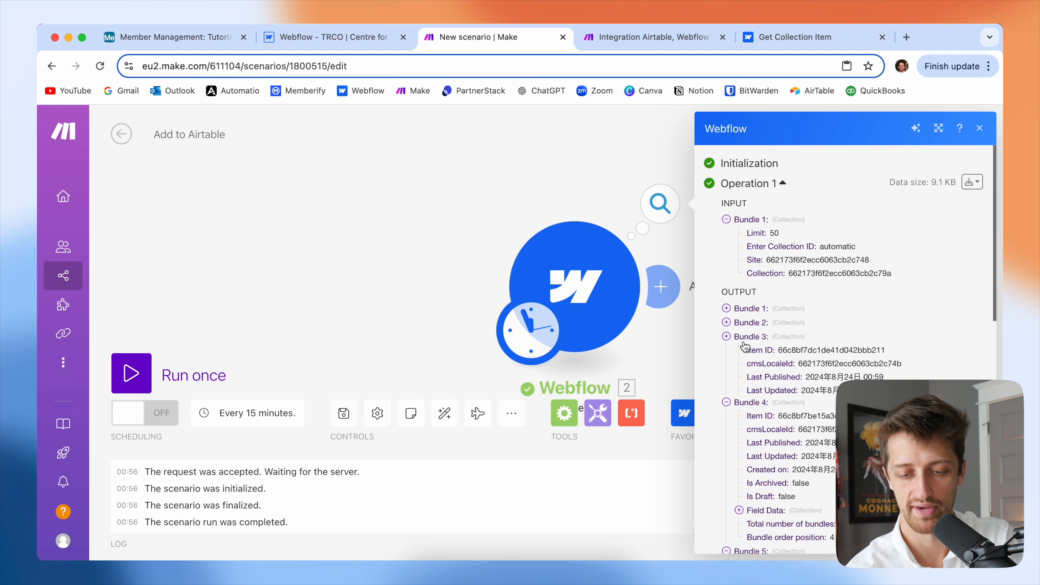
{"action": "left_click", "coordinate": [745, 351]}
{"action": "left_click", "coordinate": [745, 366]}
{"action": "scroll", "coordinate": [767, 419], "scroll_direction": "down", "scroll_amount": 5}
{"action": "scroll", "coordinate": [779, 299], "scroll_direction": "up", "scroll_amount": 6}
Expand output Bundle 1 and its Field Data to examine the item ID, name and slug.
{"action": "left_click", "coordinate": [757, 308]}
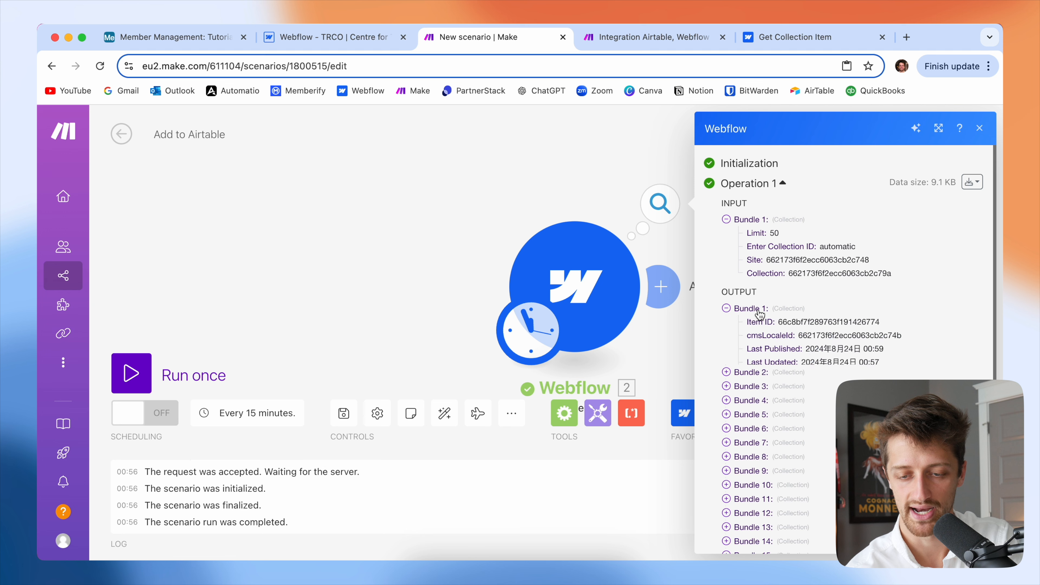
{"action": "scroll", "coordinate": [791, 320], "scroll_direction": "down", "scroll_amount": 2}
{"action": "left_click_drag", "start_coordinate": [885, 282], "coordinate": [770, 282]}
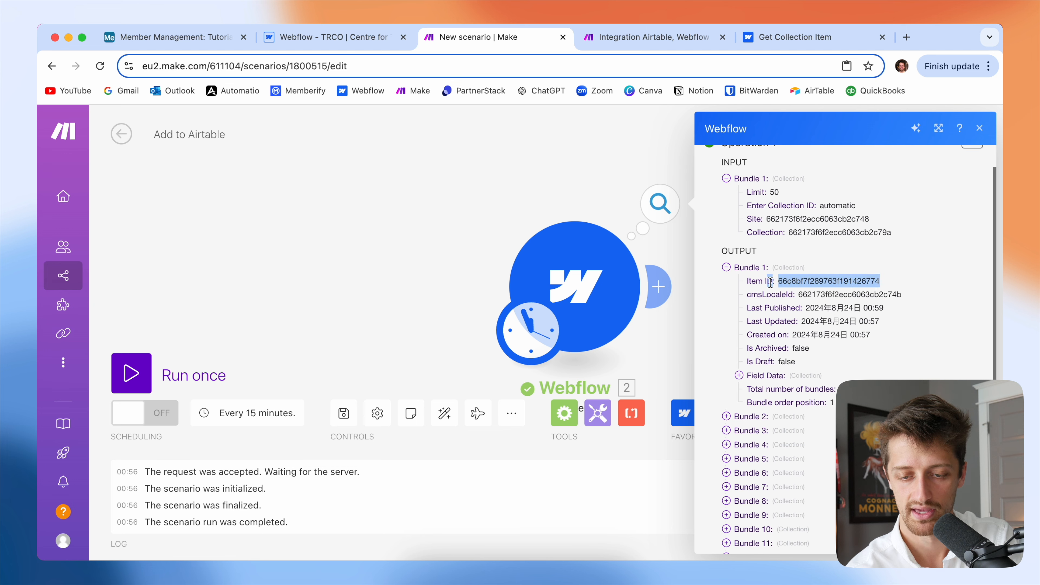
{"action": "left_click", "coordinate": [766, 376]}
{"action": "left_click_drag", "start_coordinate": [808, 390], "coordinate": [784, 402]}
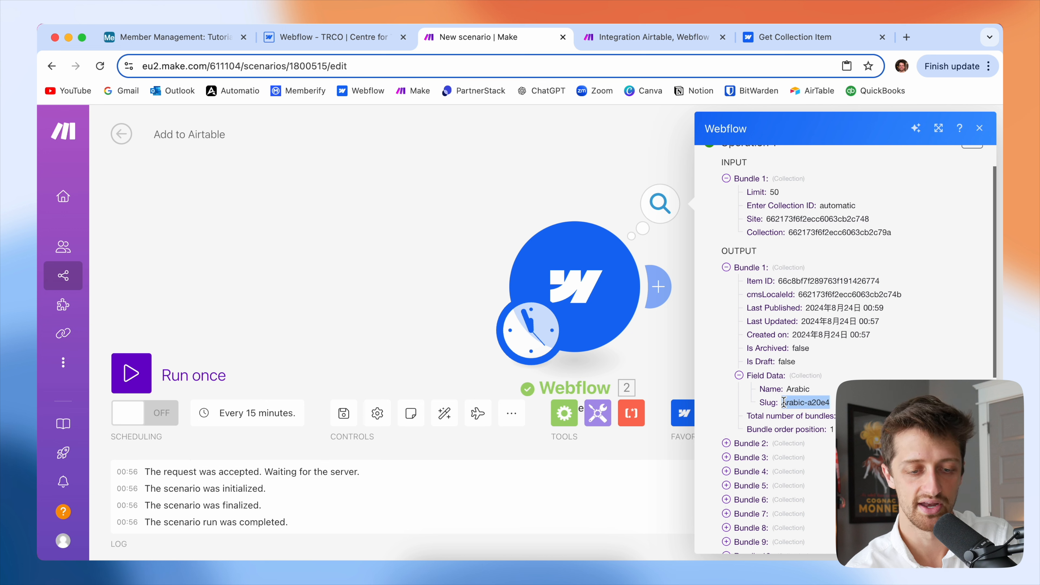
Add Airtable's Create a Record module after the Webflow module.
{"action": "left_click_drag", "start_coordinate": [457, 272], "coordinate": [321, 181]}
{"action": "left_click", "coordinate": [510, 220]}
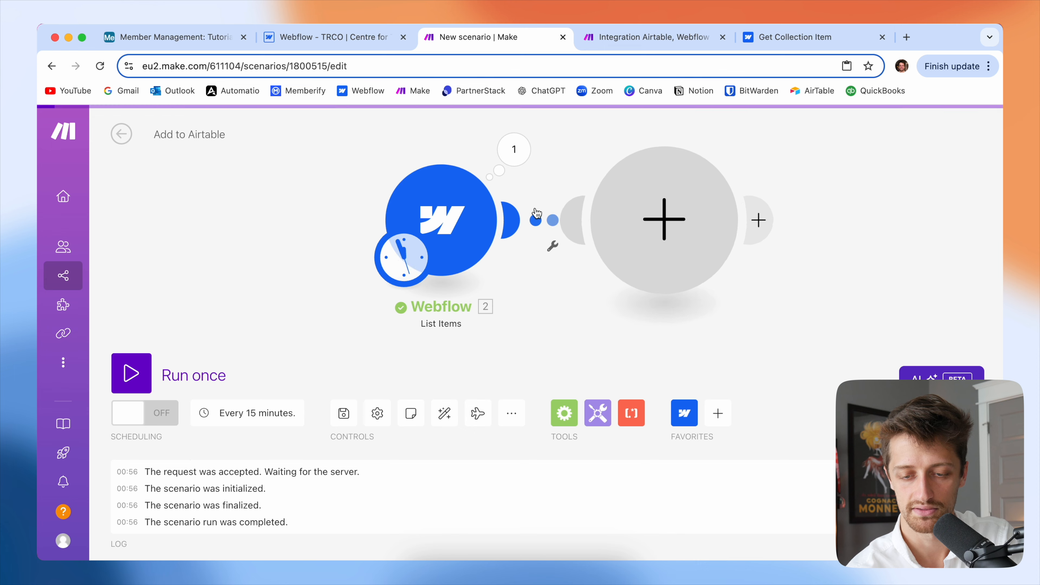
{"action": "left_click", "coordinate": [774, 283]}
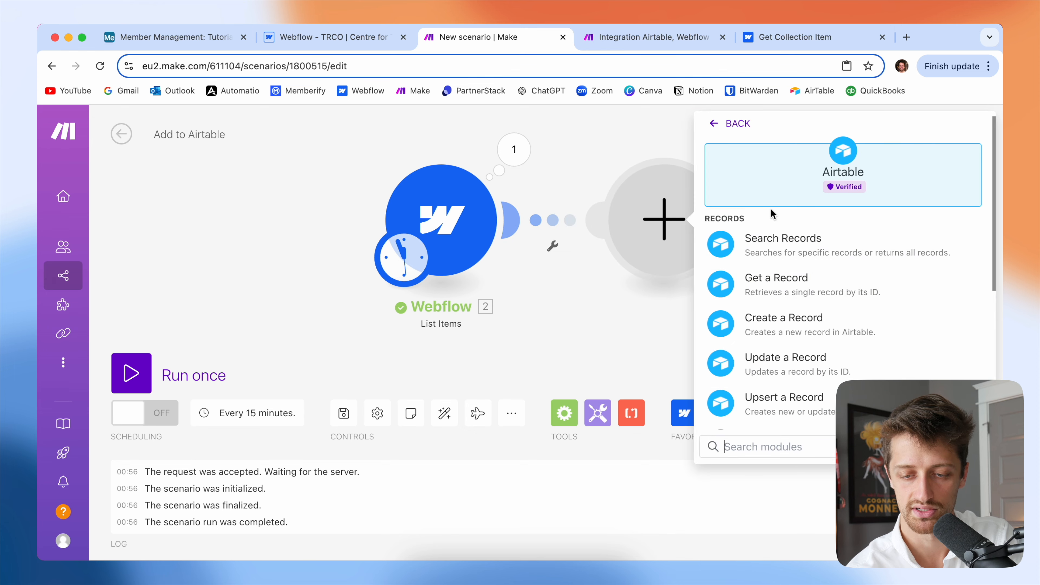
{"action": "scroll", "coordinate": [796, 344], "scroll_direction": "down", "scroll_amount": 2}
{"action": "left_click", "coordinate": [807, 267]}
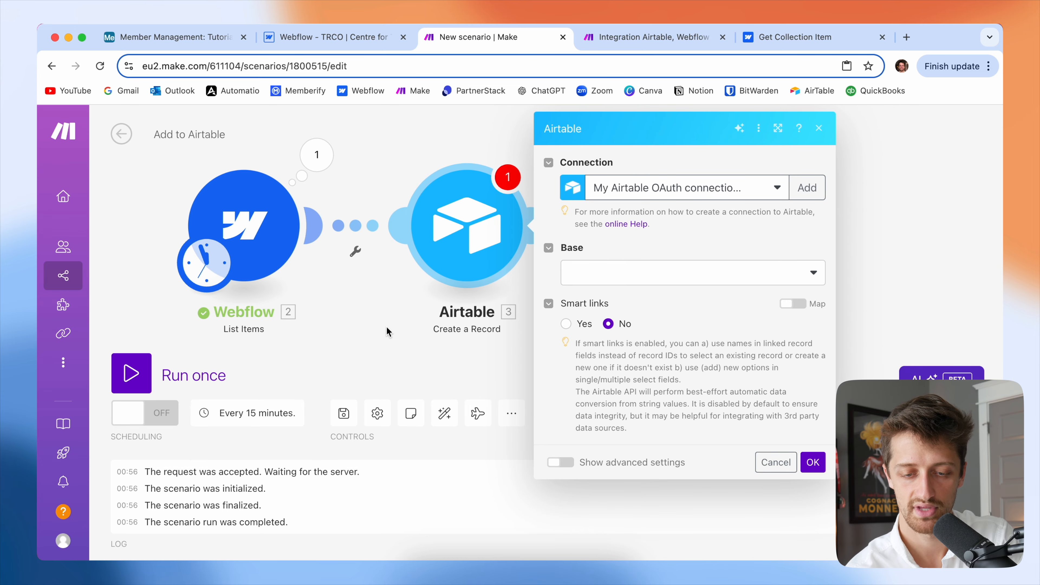
Set the Airtable module's base to Member Management and its table to Tutorial-Language, checking the table name in Airtable.
{"action": "left_click", "coordinate": [606, 276]}
{"action": "left_click", "coordinate": [622, 295]}
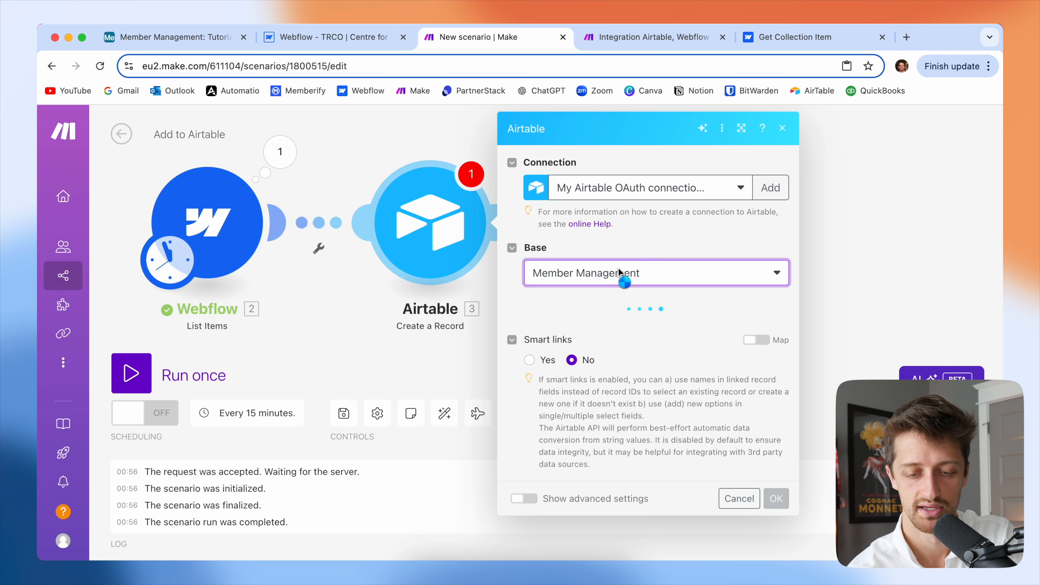
{"action": "left_click", "coordinate": [580, 328]}
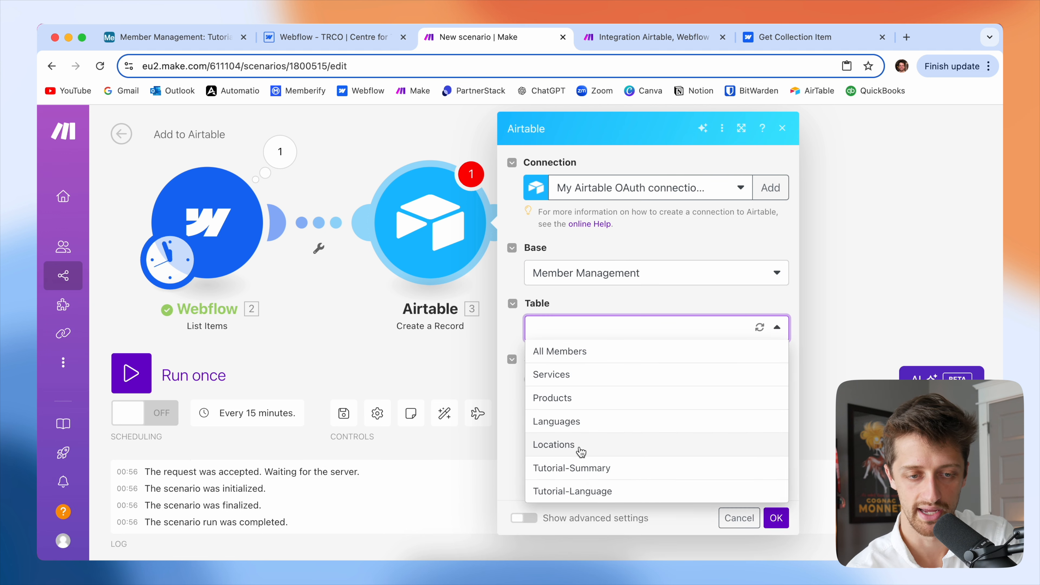
{"action": "left_click", "coordinate": [619, 490]}
{"action": "left_click", "coordinate": [184, 39]}
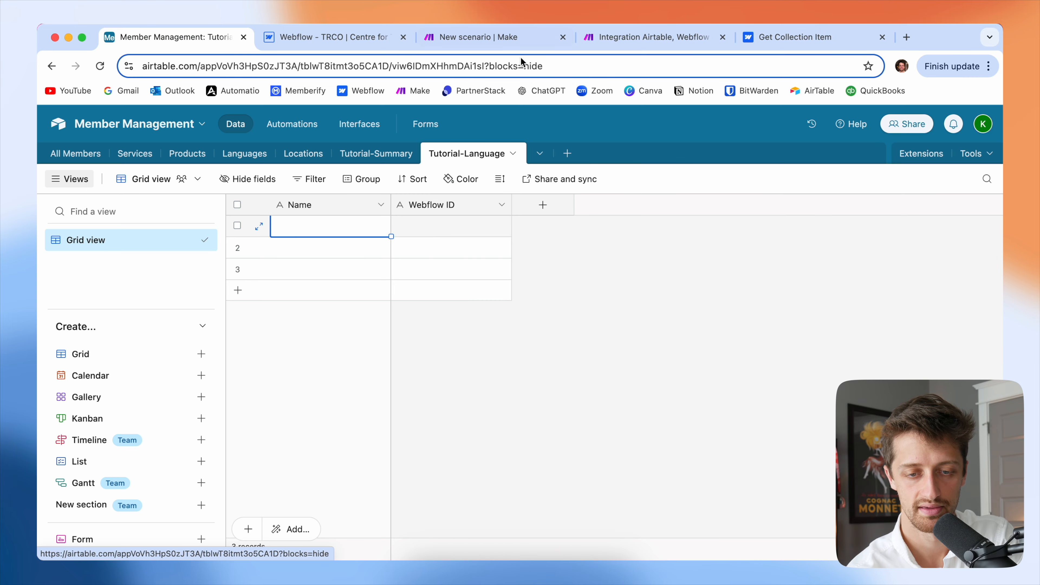
{"action": "left_click", "coordinate": [507, 46]}
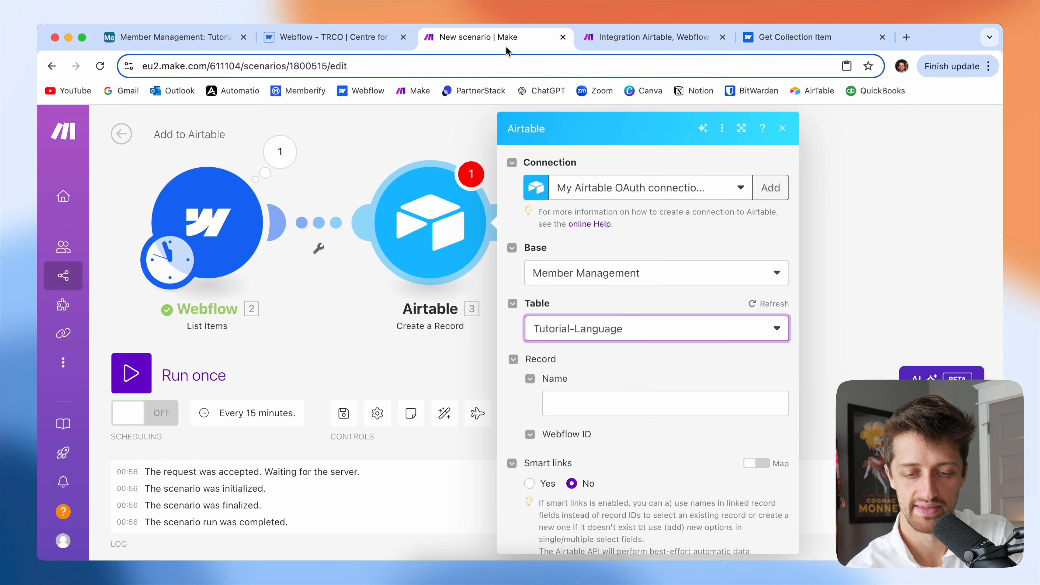
Map the record's Name to Field Data: Name and its Webflow ID to Item ID in double quotation marks, and confirm the module settings.
{"action": "scroll", "coordinate": [585, 377], "scroll_direction": "down", "scroll_amount": 3}
{"action": "left_click", "coordinate": [587, 295]}
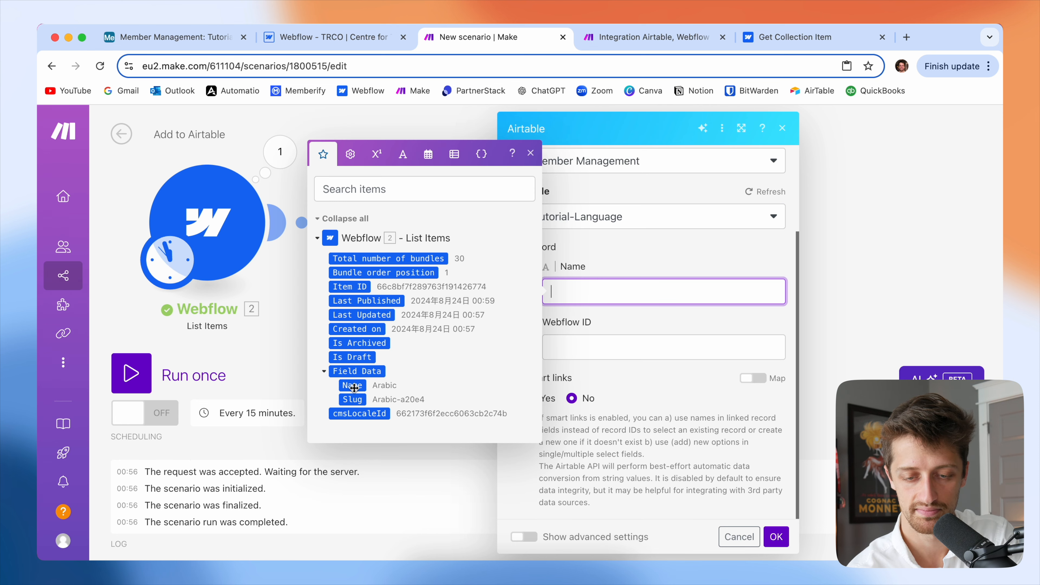
{"action": "left_click", "coordinate": [362, 381]}
{"action": "left_click", "coordinate": [610, 355]}
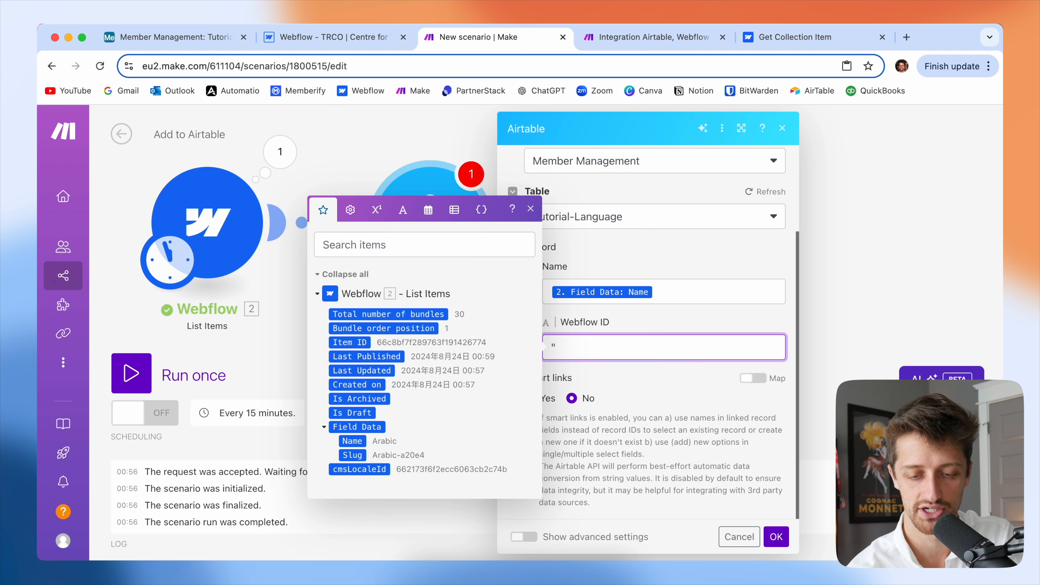
{"action": "type", "text": "\"\""}
{"action": "left_click", "coordinate": [351, 342]}
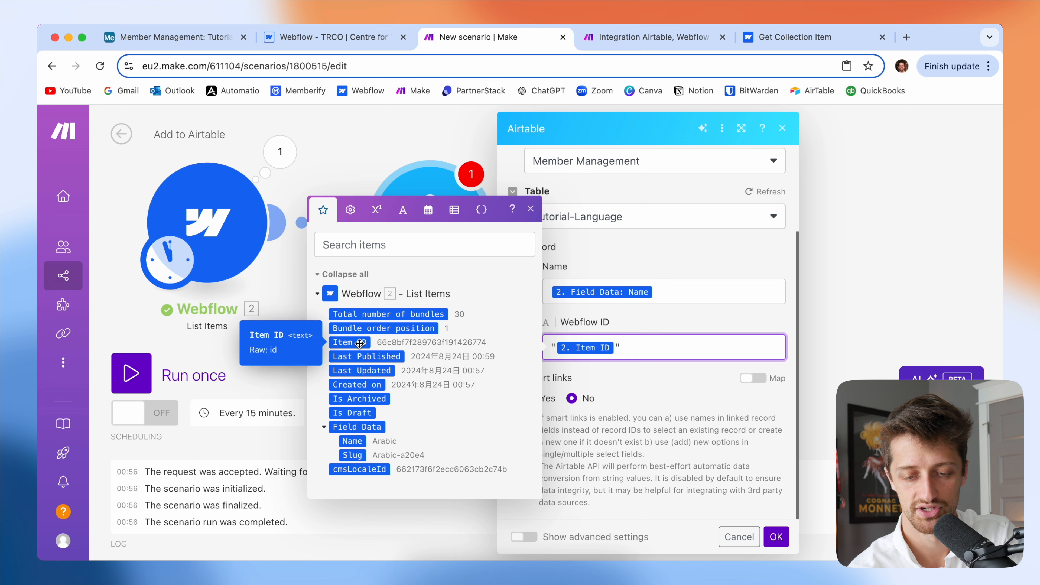
{"action": "left_click", "coordinate": [637, 374]}
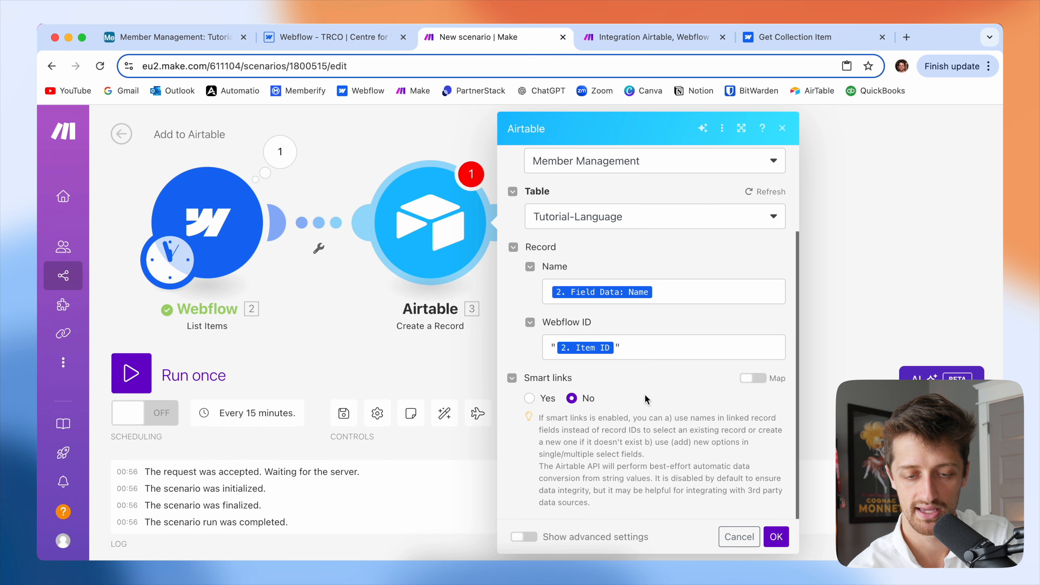
{"action": "left_click", "coordinate": [780, 538]}
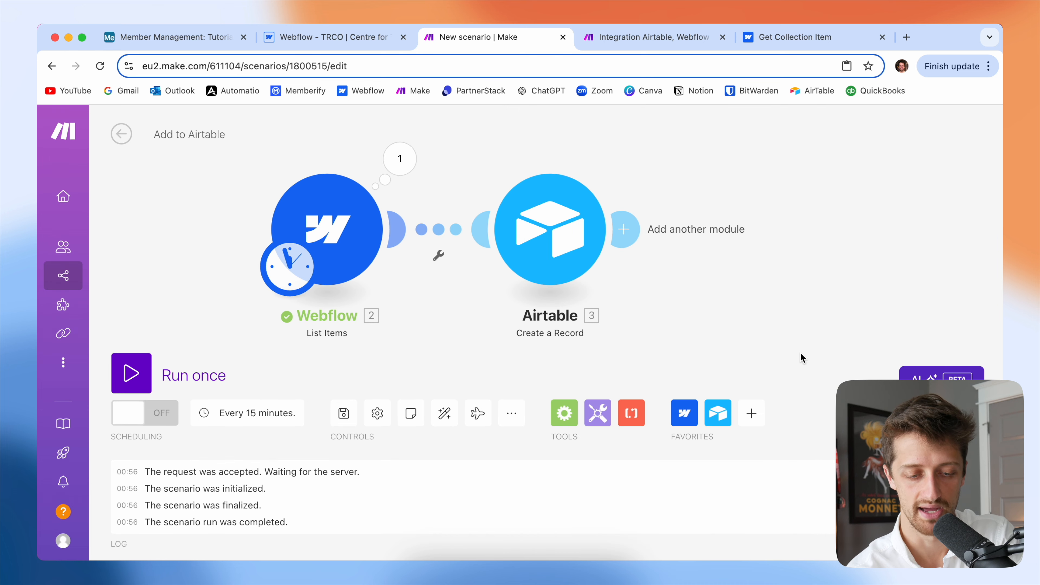
Run the scenario once, reload Airtable's Tutorial-Language table and check the imported names and Webflow IDs.
{"action": "left_click", "coordinate": [131, 373]}
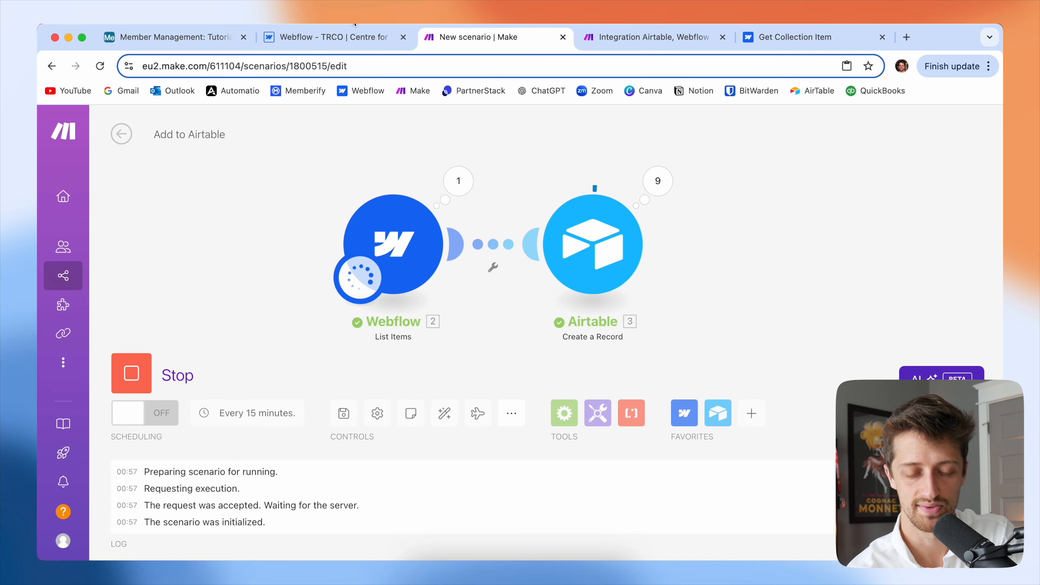
{"action": "left_click", "coordinate": [221, 41]}
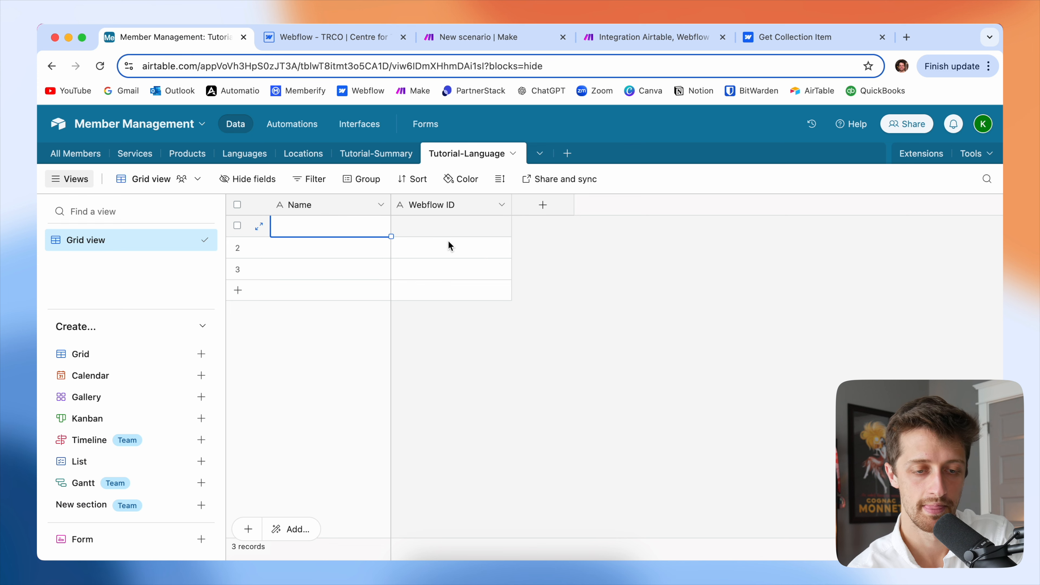
{"action": "left_click", "coordinate": [100, 66]}
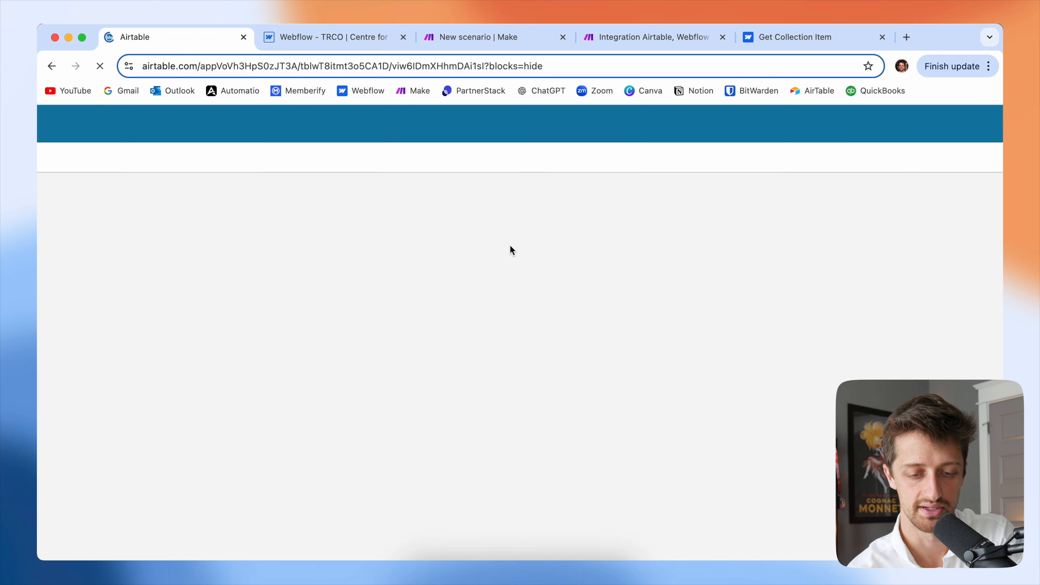
{"action": "scroll", "coordinate": [457, 343], "scroll_direction": "down", "scroll_amount": 10}
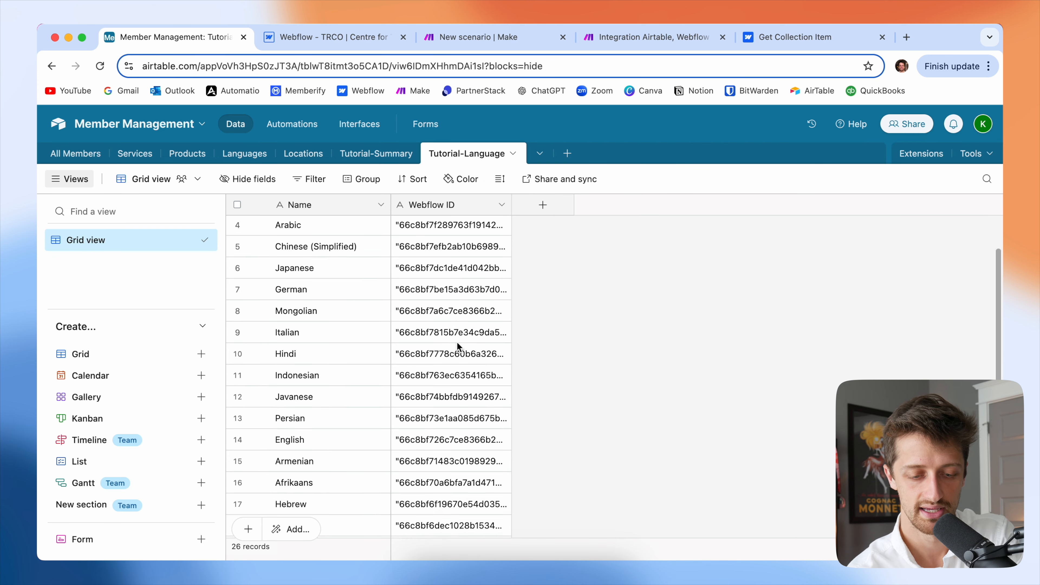
{"action": "scroll", "coordinate": [451, 391], "scroll_direction": "down", "scroll_amount": 1}
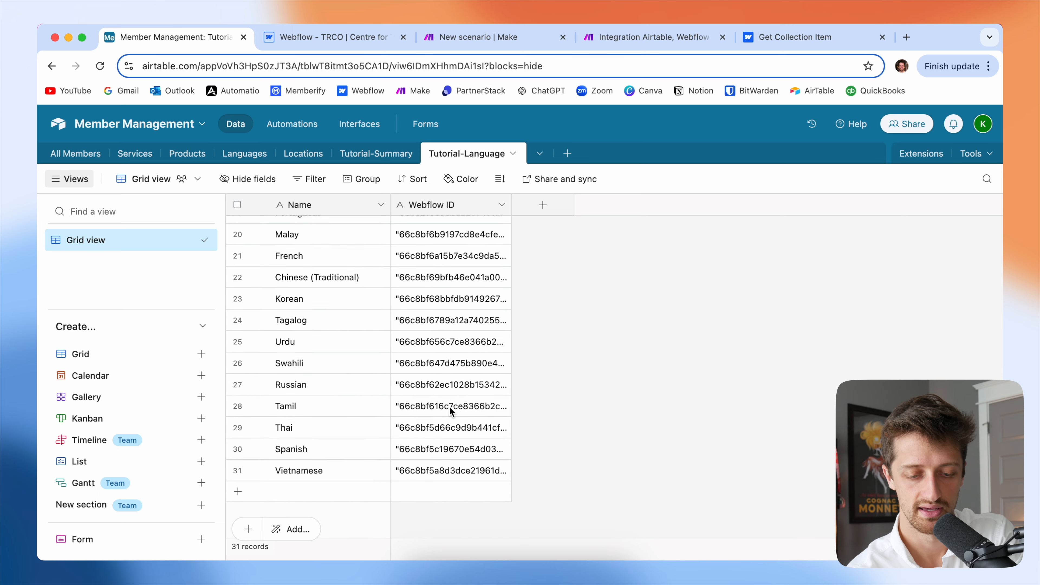
{"action": "scroll", "coordinate": [439, 469], "scroll_direction": "down", "scroll_amount": 4}
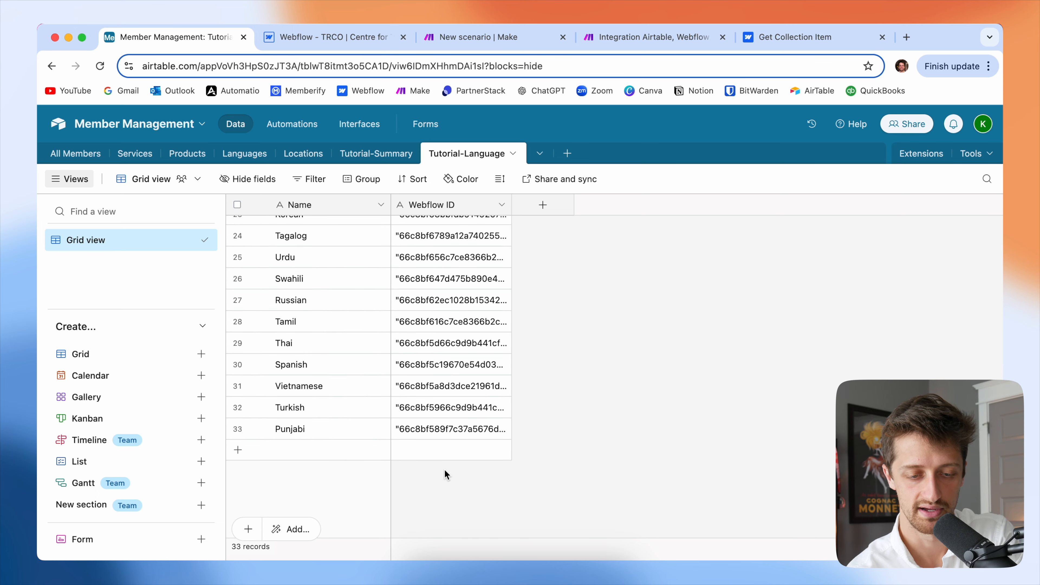
Delete the three empty records at the start of the Tutorial-Language table.
{"action": "scroll", "coordinate": [443, 398], "scroll_direction": "up", "scroll_amount": 10}
{"action": "left_click", "coordinate": [237, 226]}
{"action": "left_click", "coordinate": [238, 269], "text": "shift"}
{"action": "right_click", "coordinate": [345, 258]}
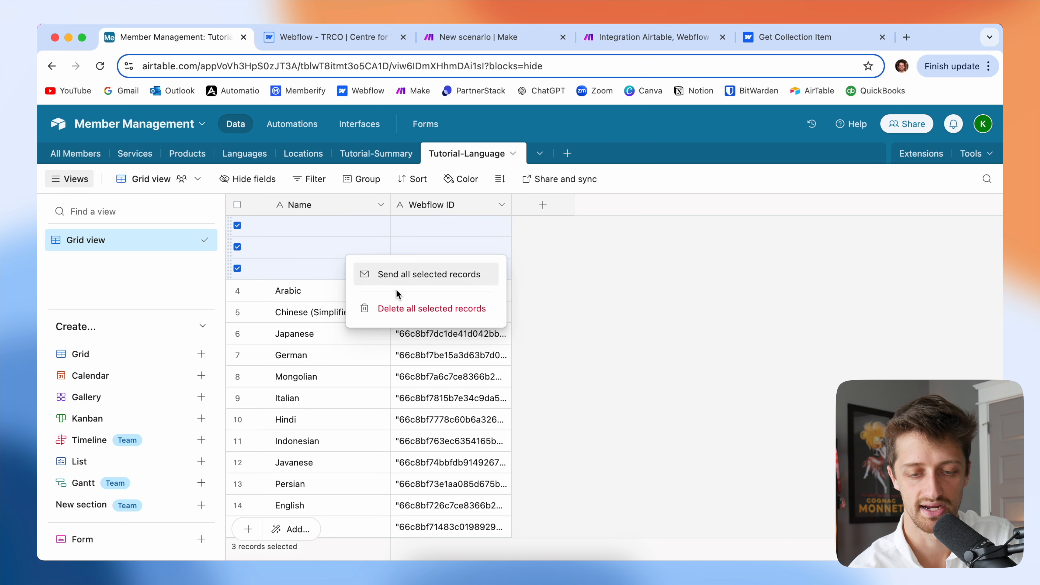
{"action": "left_click", "coordinate": [396, 309]}
Widen the Webflow ID and Name columns so the full IDs can be read, and review the records.
{"action": "left_click_drag", "start_coordinate": [512, 204], "coordinate": [596, 210]}
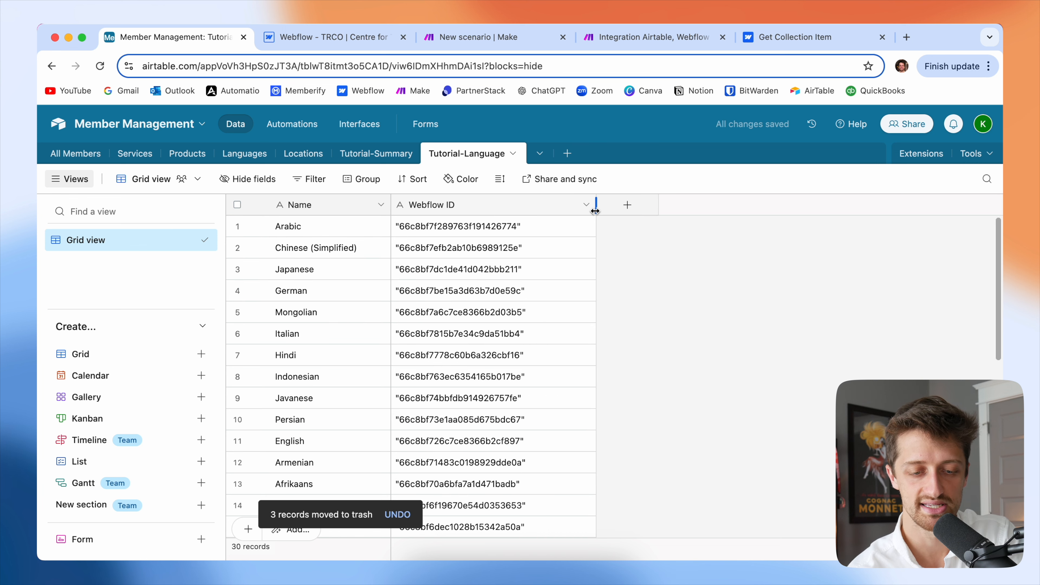
{"action": "left_click_drag", "start_coordinate": [392, 207], "coordinate": [425, 207]}
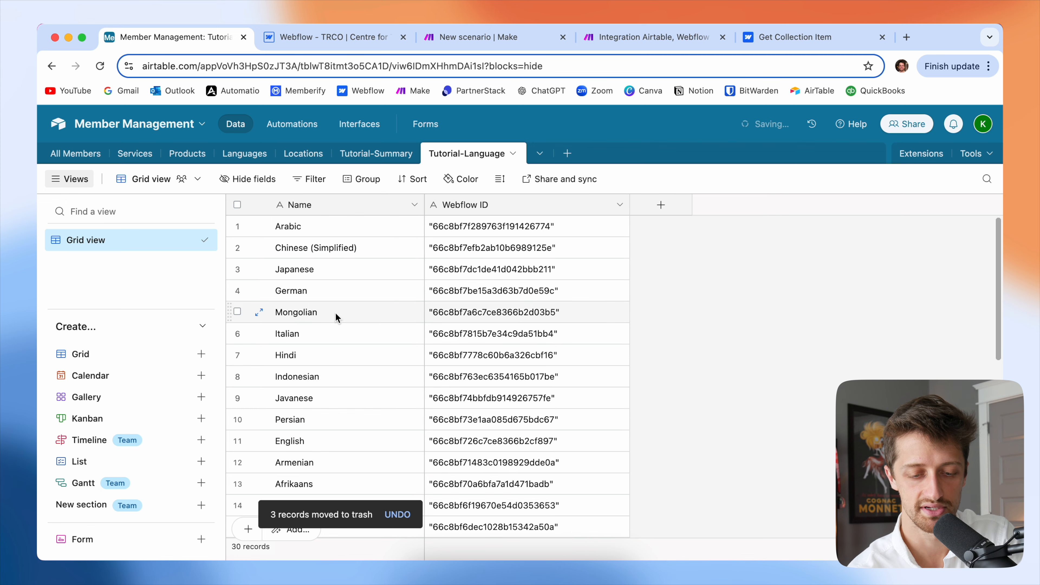
{"action": "scroll", "coordinate": [340, 328], "scroll_direction": "down", "scroll_amount": 10}
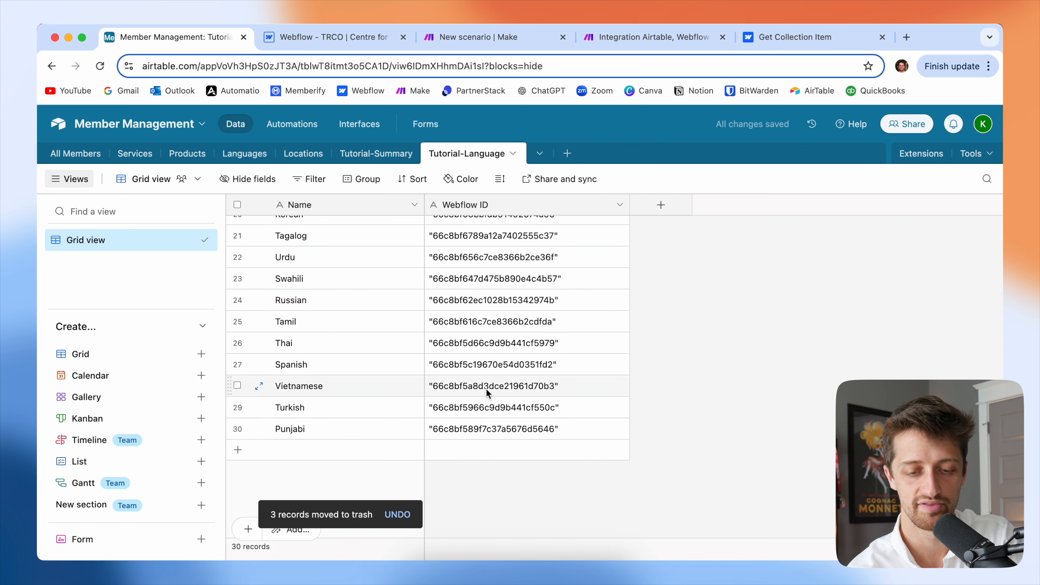
{"action": "scroll", "coordinate": [487, 389], "scroll_direction": "up", "scroll_amount": 10}
Compare the Arabic record in Airtable with the Item ID of the Arabic item in Webflow's Utility|Languages collection.
{"action": "left_click", "coordinate": [383, 225]}
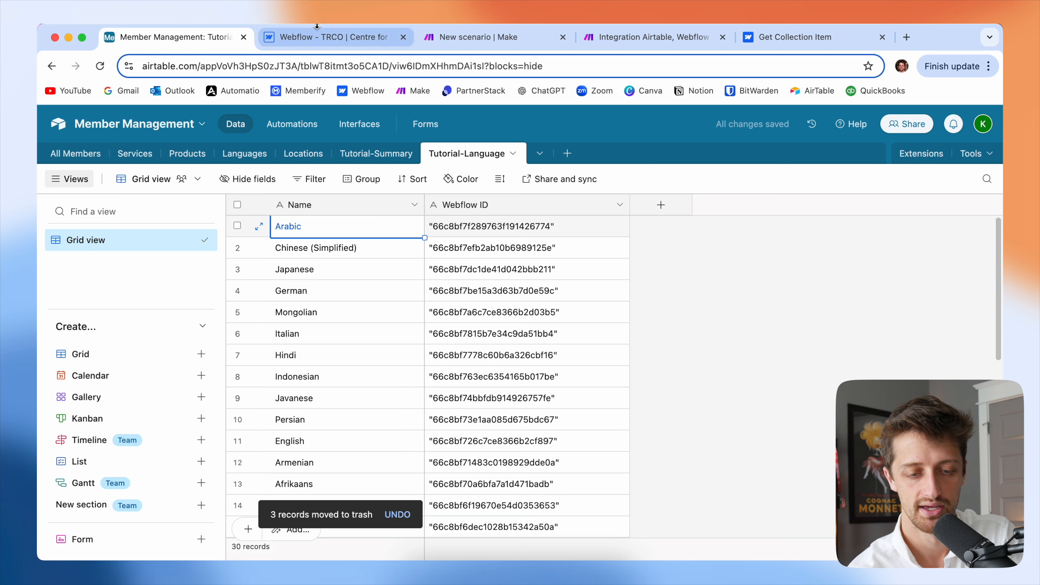
{"action": "left_click", "coordinate": [319, 37]}
{"action": "left_click", "coordinate": [307, 189]}
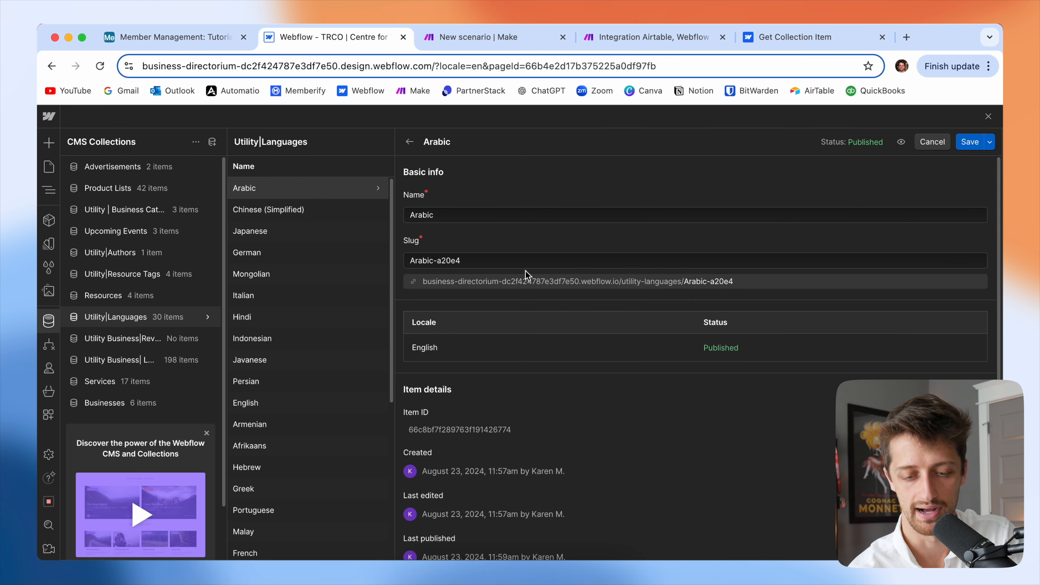
{"action": "scroll", "coordinate": [533, 328], "scroll_direction": "down", "scroll_amount": 2}
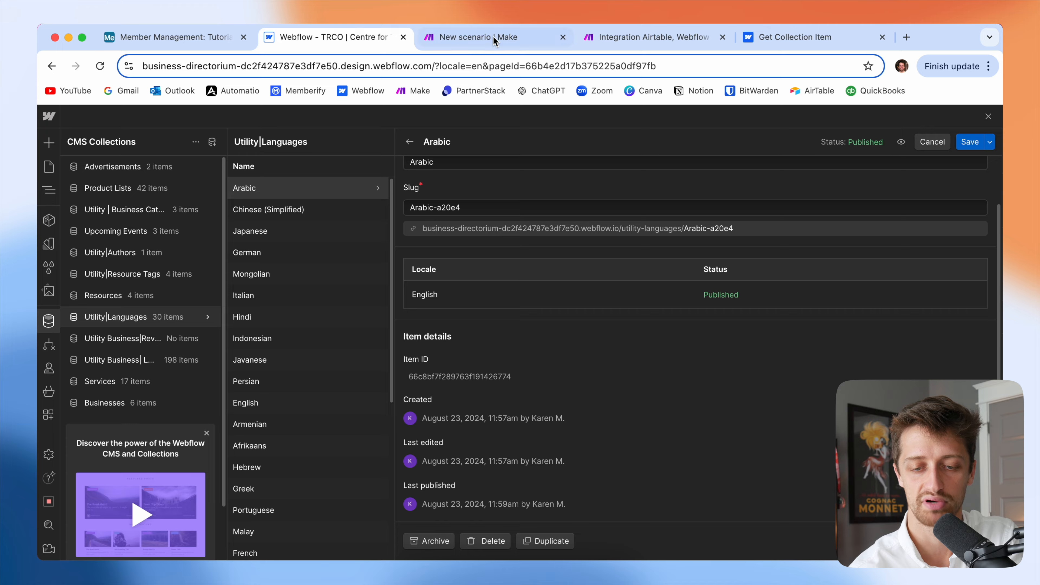
Review the finished run in Make, the Tutorial-Language records in Airtable and the Utility|Languages items in Webflow.
{"action": "left_click", "coordinate": [488, 46]}
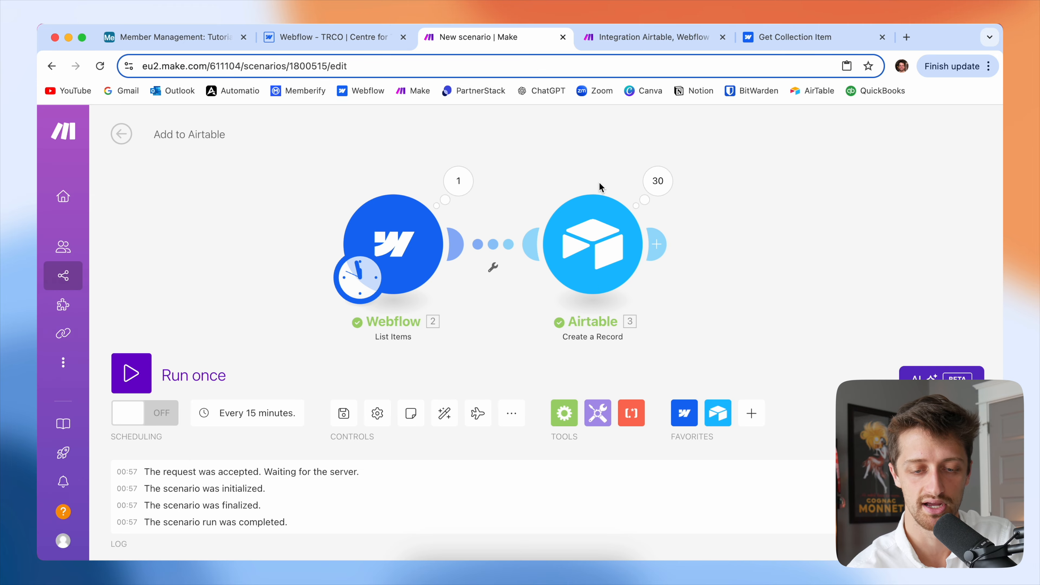
{"action": "left_click", "coordinate": [207, 43]}
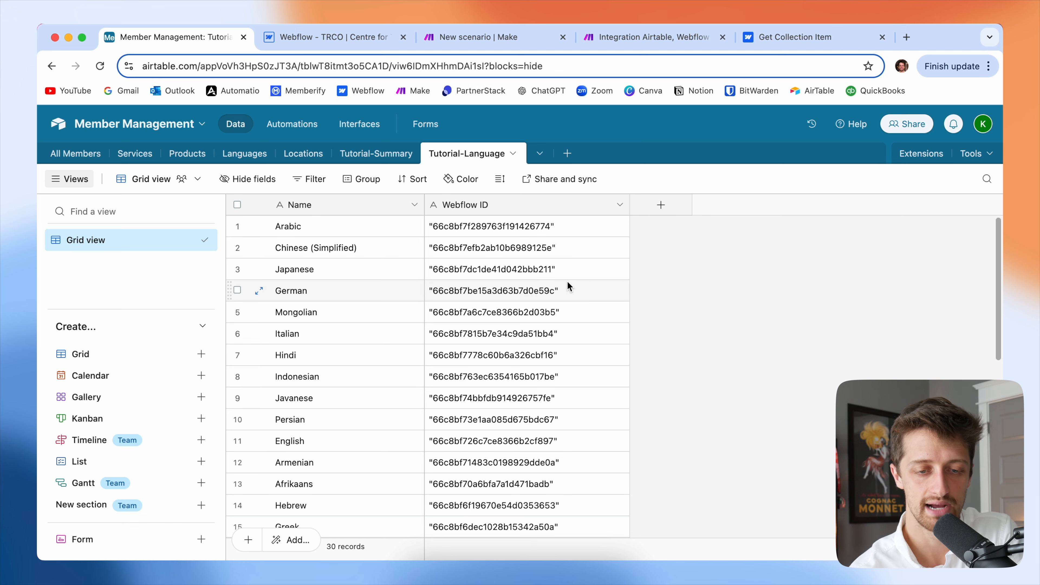
{"action": "left_click", "coordinate": [359, 39]}
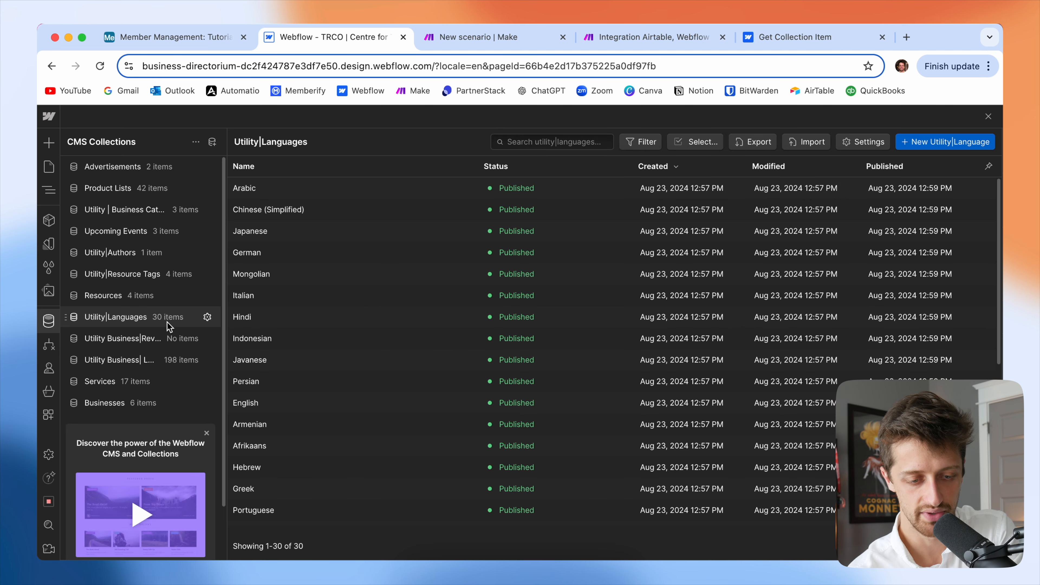
{"action": "scroll", "coordinate": [301, 354], "scroll_direction": "down", "scroll_amount": 2}
{"action": "scroll", "coordinate": [301, 354], "scroll_direction": "up", "scroll_amount": 2}
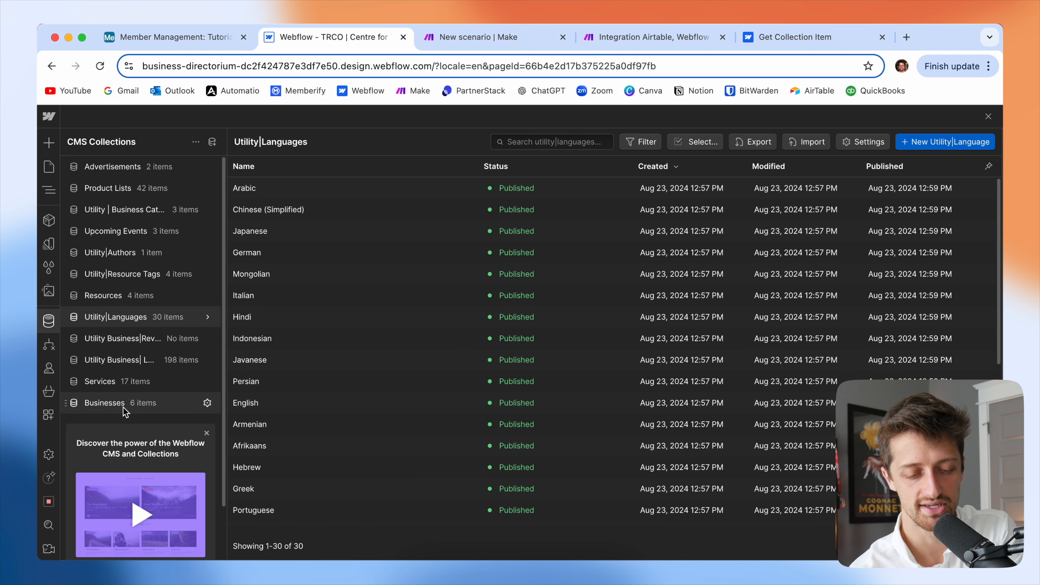
Open the Disney item in Webflow's Businesses collection and locate its Languages field.
{"action": "left_click", "coordinate": [168, 405]}
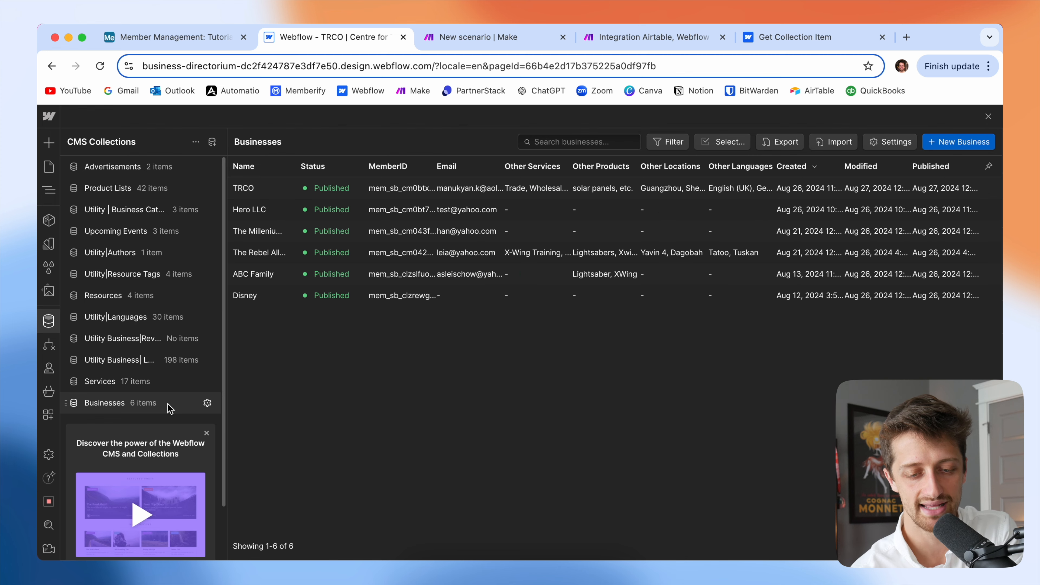
{"action": "left_click", "coordinate": [456, 303]}
{"action": "scroll", "coordinate": [488, 359], "scroll_direction": "down", "scroll_amount": 6}
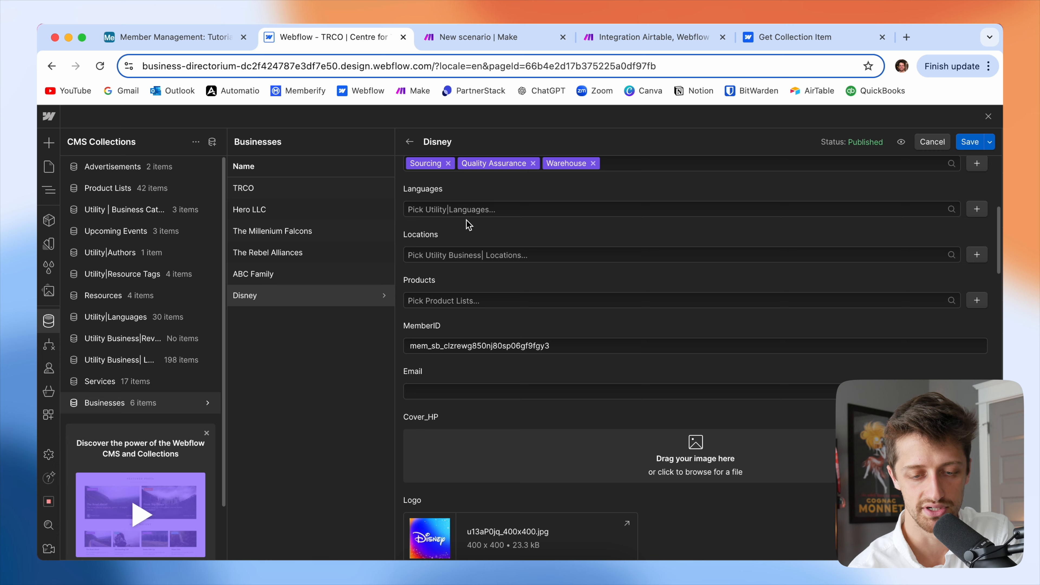
{"action": "scroll", "coordinate": [466, 225], "scroll_direction": "up", "scroll_amount": 1}
Add Afrikaans, English, Greek, Hindi and Hebrew to the Disney item's Languages field.
{"action": "left_click", "coordinate": [456, 230]}
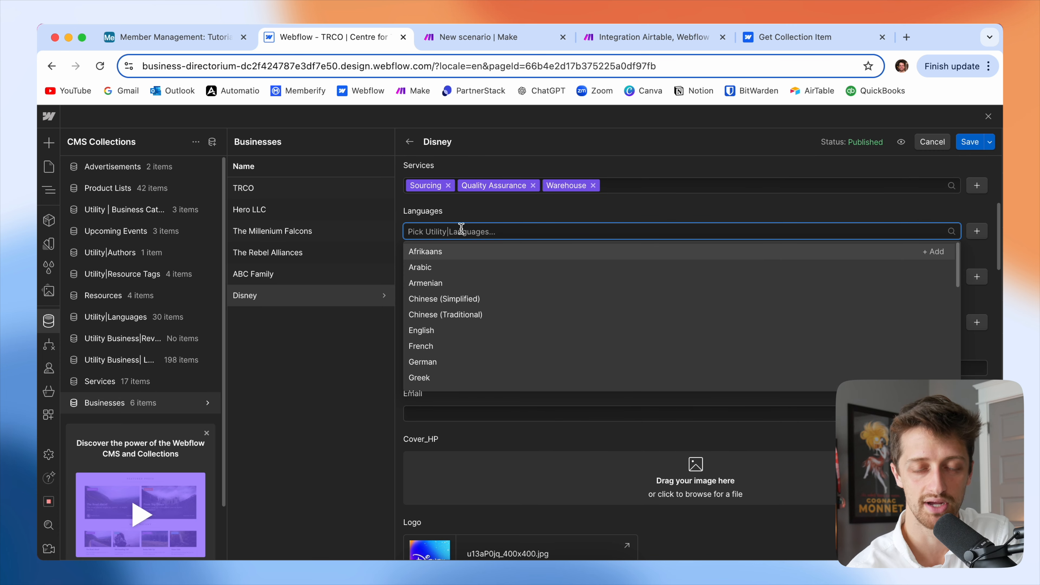
{"action": "left_click", "coordinate": [460, 253]}
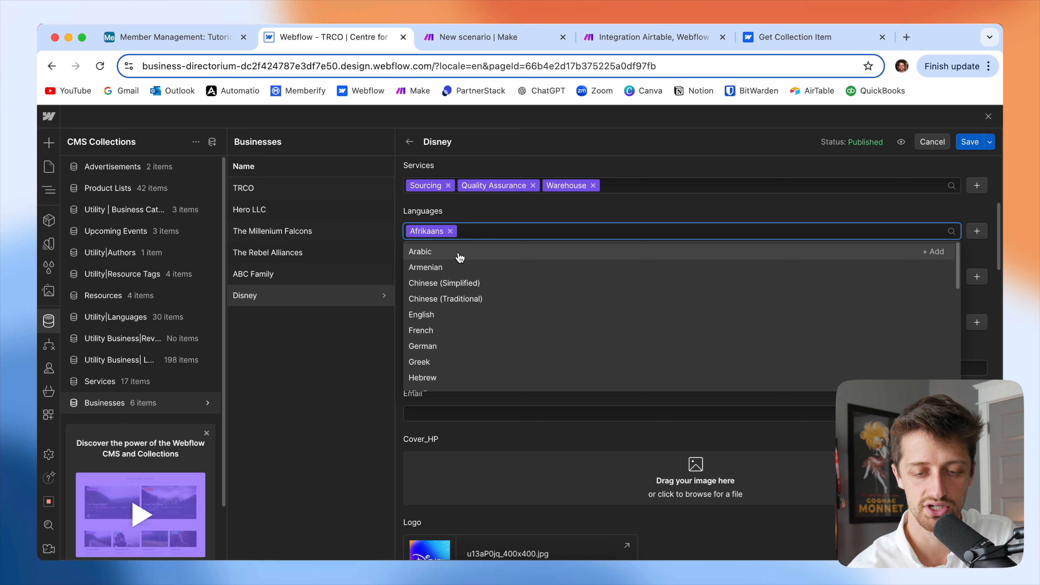
{"action": "left_click", "coordinate": [458, 315]}
{"action": "left_click", "coordinate": [458, 345]}
{"action": "left_click", "coordinate": [457, 362]}
{"action": "left_click", "coordinate": [474, 349]}
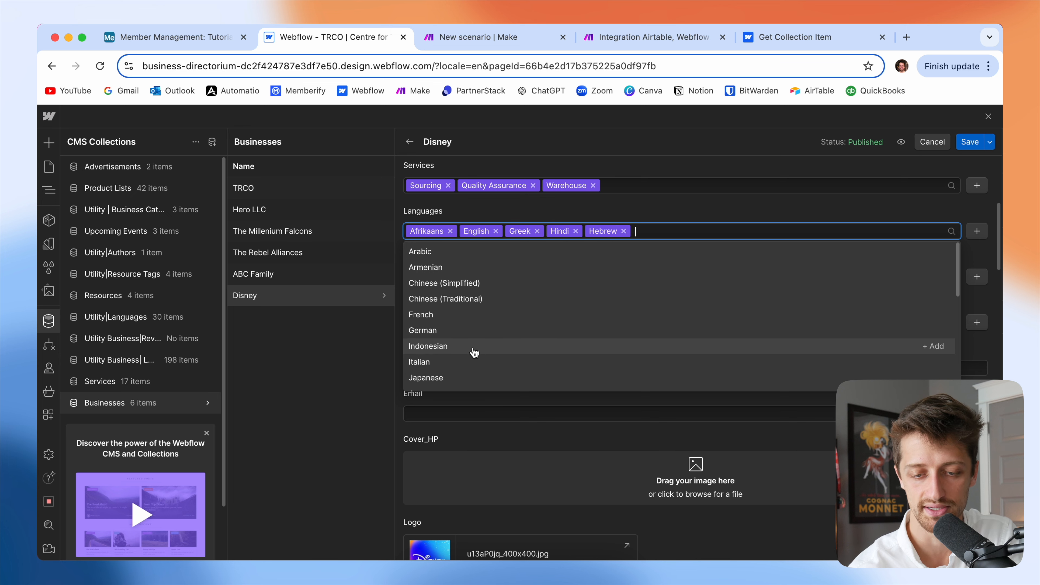
{"action": "left_click", "coordinate": [693, 207]}
Remove Hebrew, Hindi, Greek, English and Afrikaans from the Disney item's Languages field.
{"action": "scroll", "coordinate": [639, 255], "scroll_direction": "up", "scroll_amount": 1}
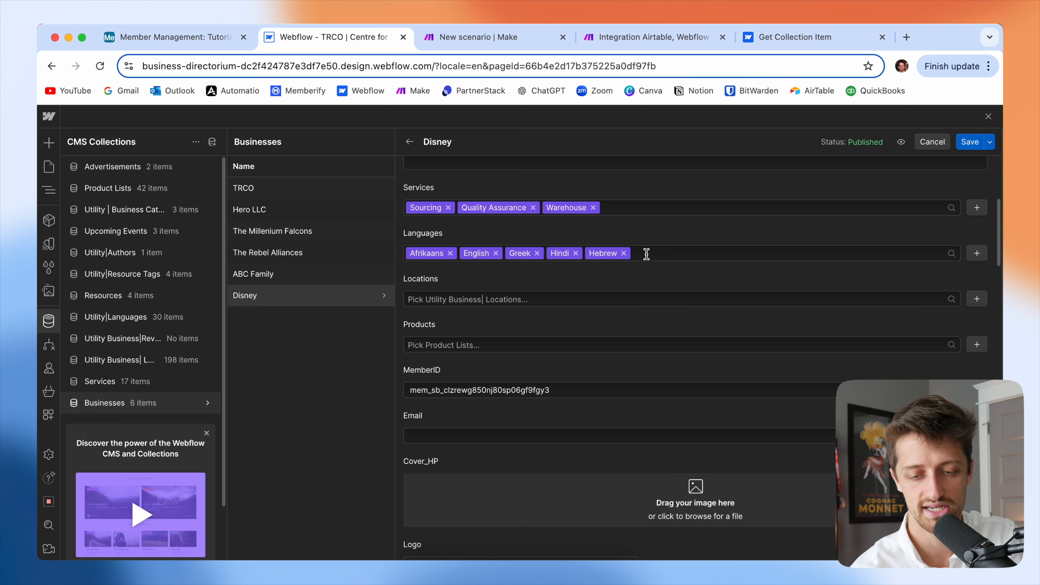
{"action": "scroll", "coordinate": [647, 254], "scroll_direction": "up", "scroll_amount": 3}
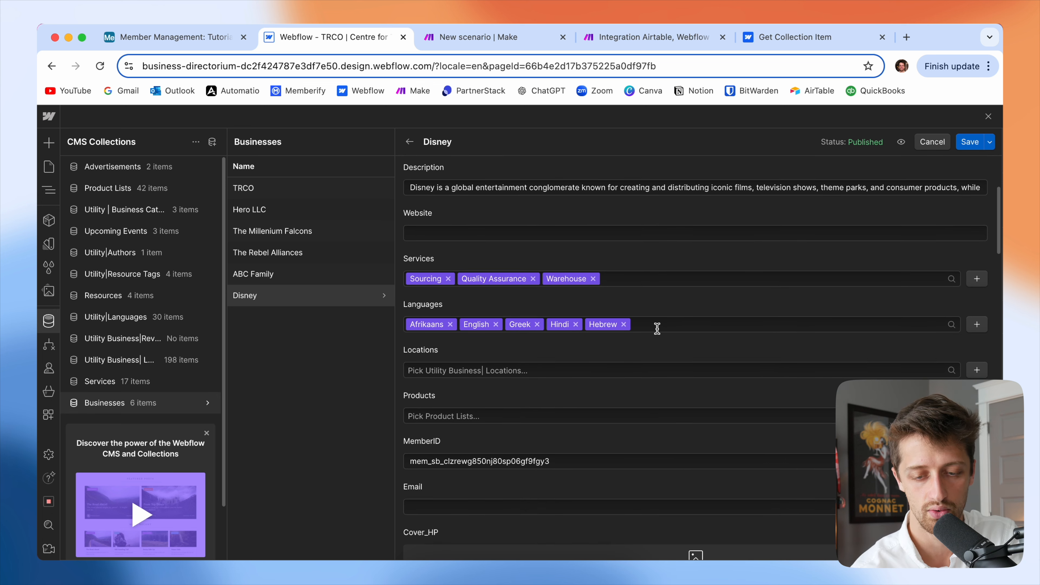
{"action": "left_click", "coordinate": [622, 325]}
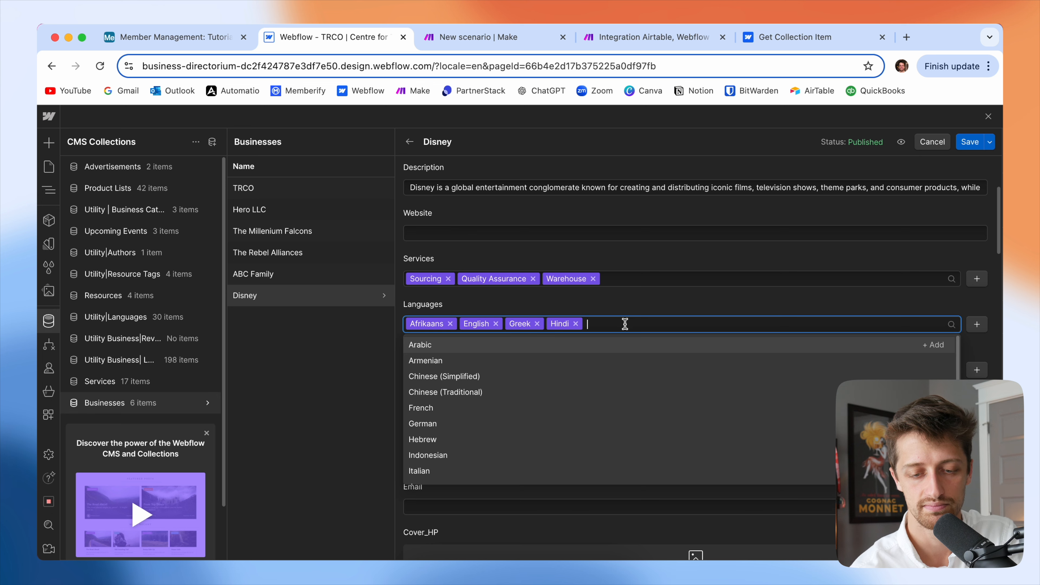
{"action": "left_click", "coordinate": [577, 324]}
{"action": "left_click", "coordinate": [537, 324]}
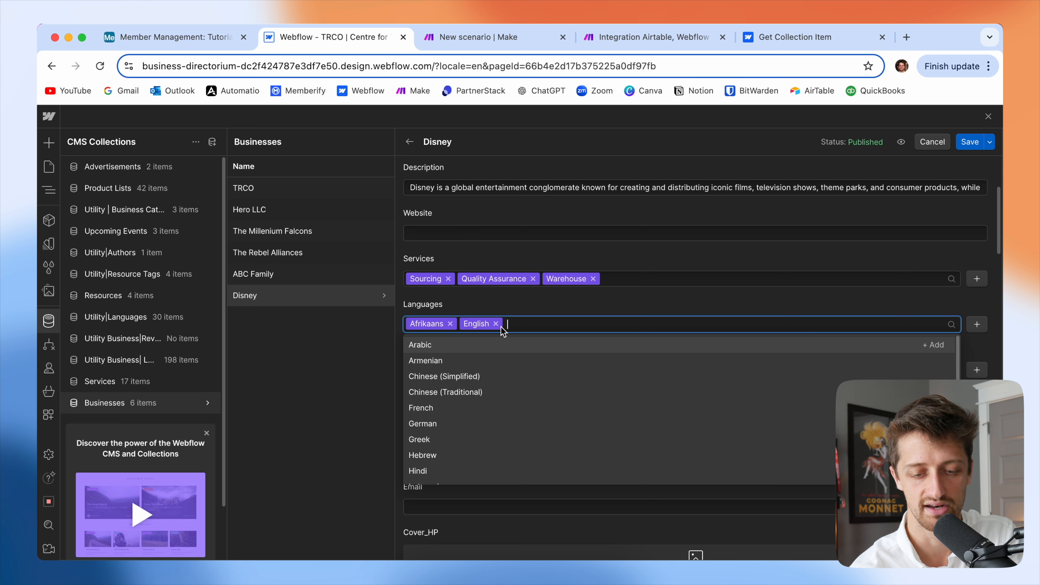
{"action": "left_click", "coordinate": [496, 324]}
{"action": "left_click", "coordinate": [450, 324]}
{"action": "left_click", "coordinate": [513, 312]}
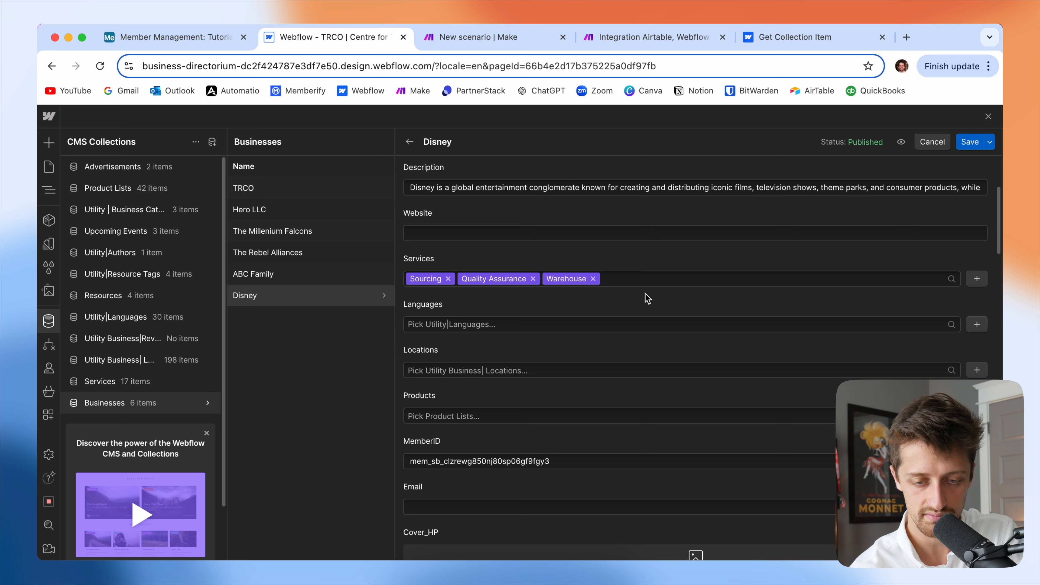
Switch to the Tutorial-Summary table in Airtable and select the first record's Webflow Item ID.
{"action": "scroll", "coordinate": [703, 316], "scroll_direction": "up", "scroll_amount": 5}
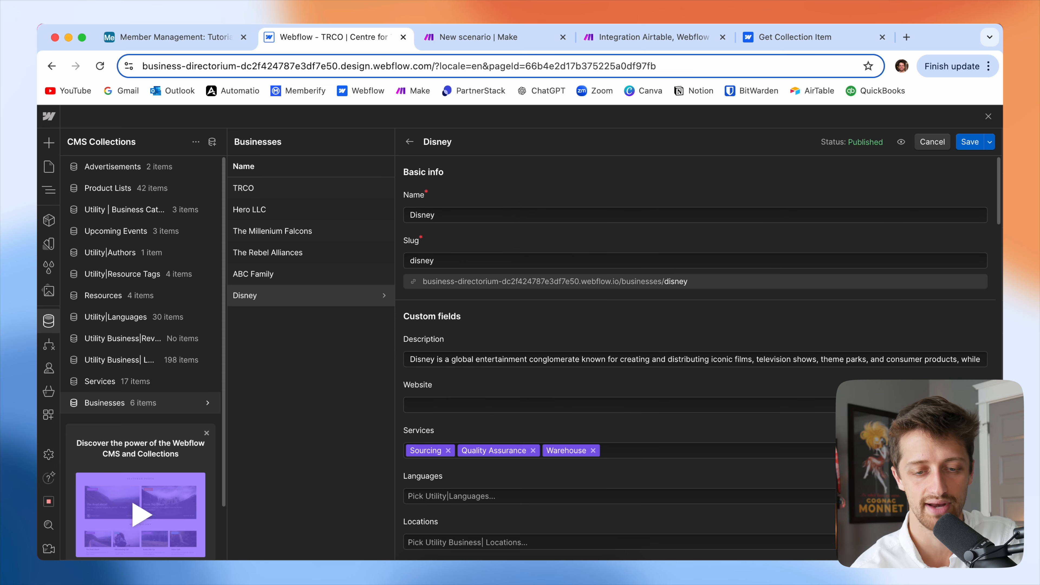
{"action": "left_click", "coordinate": [168, 37]}
{"action": "left_click", "coordinate": [363, 154]}
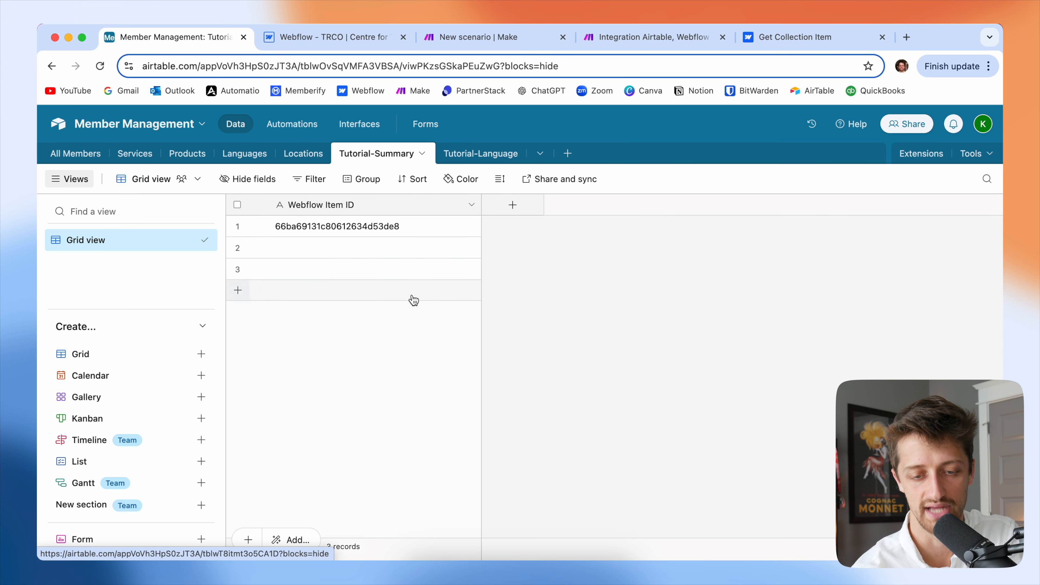
{"action": "left_click", "coordinate": [418, 233]}
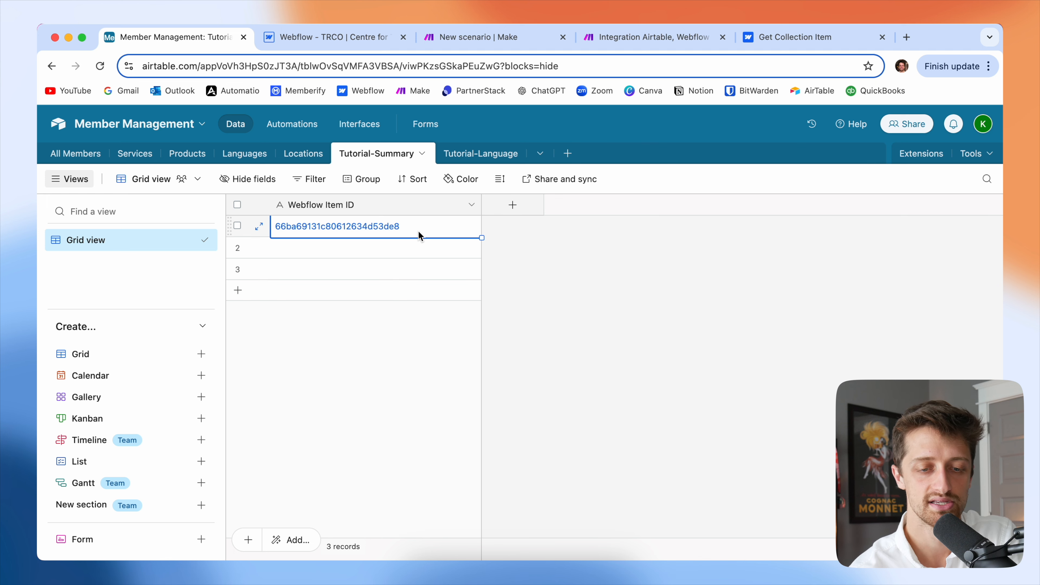
Find the Disney item's Item ID in Webflow and check it against the first Webflow Item ID in Tutorial-Summary.
{"action": "left_click", "coordinate": [337, 41]}
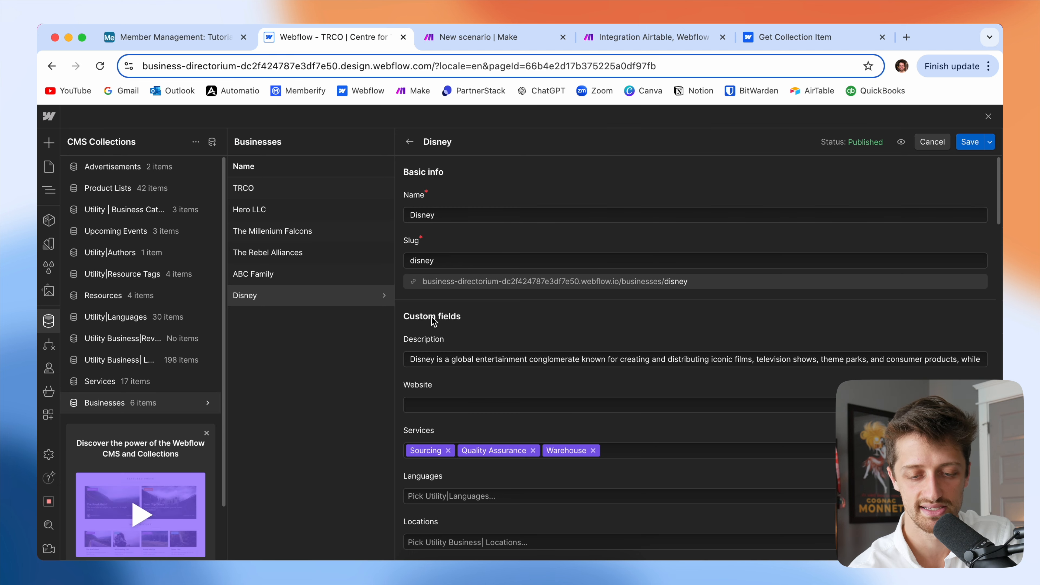
{"action": "scroll", "coordinate": [599, 327], "scroll_direction": "down", "scroll_amount": 15}
{"action": "scroll", "coordinate": [497, 442], "scroll_direction": "down", "scroll_amount": 10}
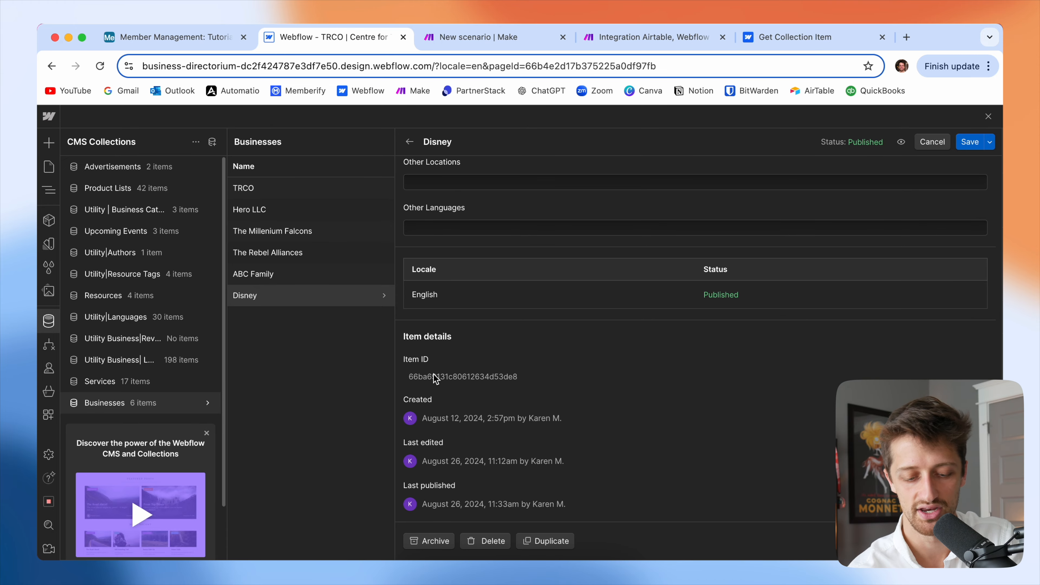
{"action": "double_click", "coordinate": [441, 378]}
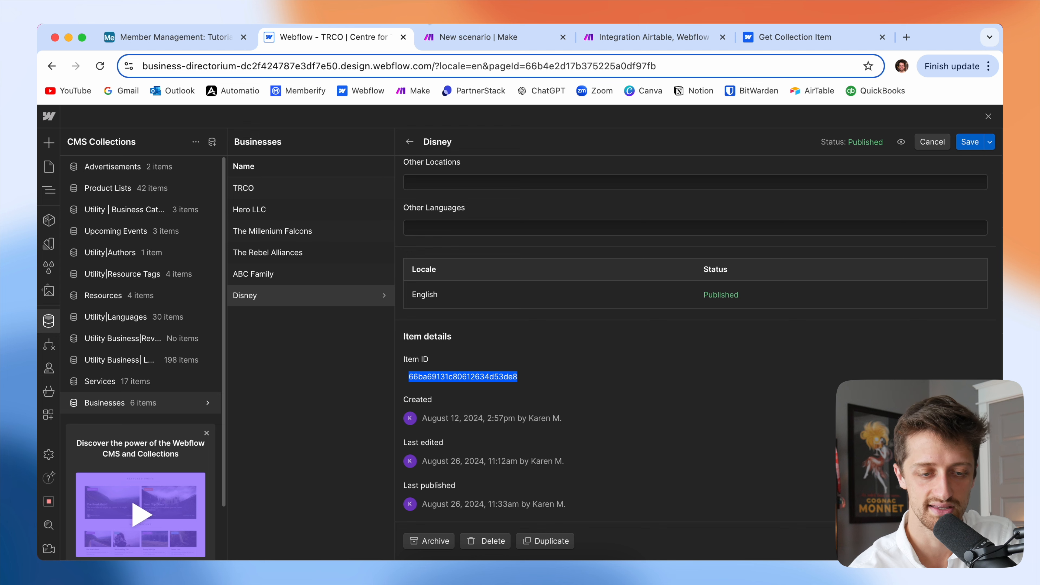
{"action": "left_click", "coordinate": [169, 38]}
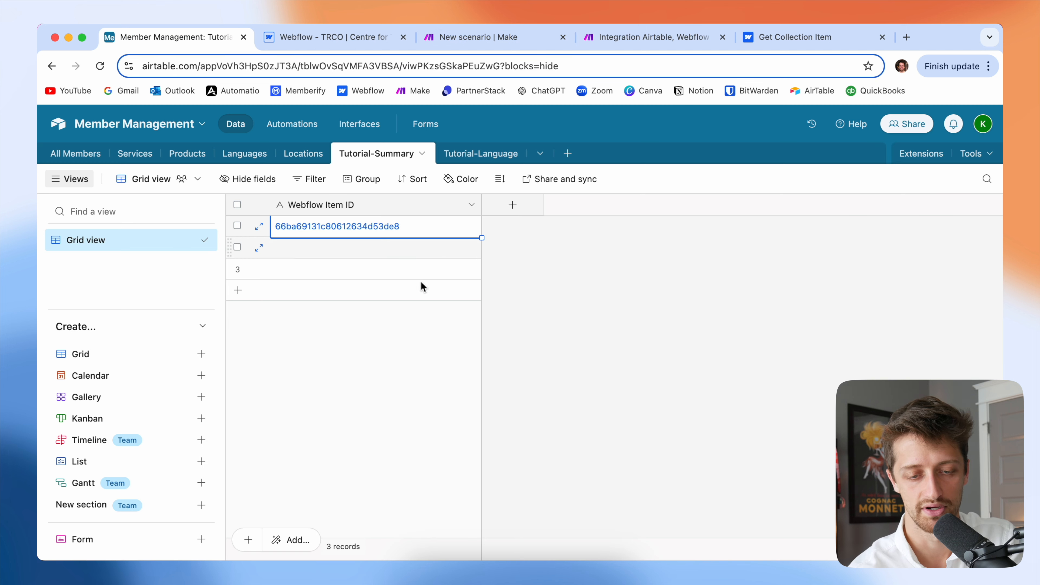
{"action": "left_click", "coordinate": [428, 241]}
{"action": "left_click", "coordinate": [450, 227]}
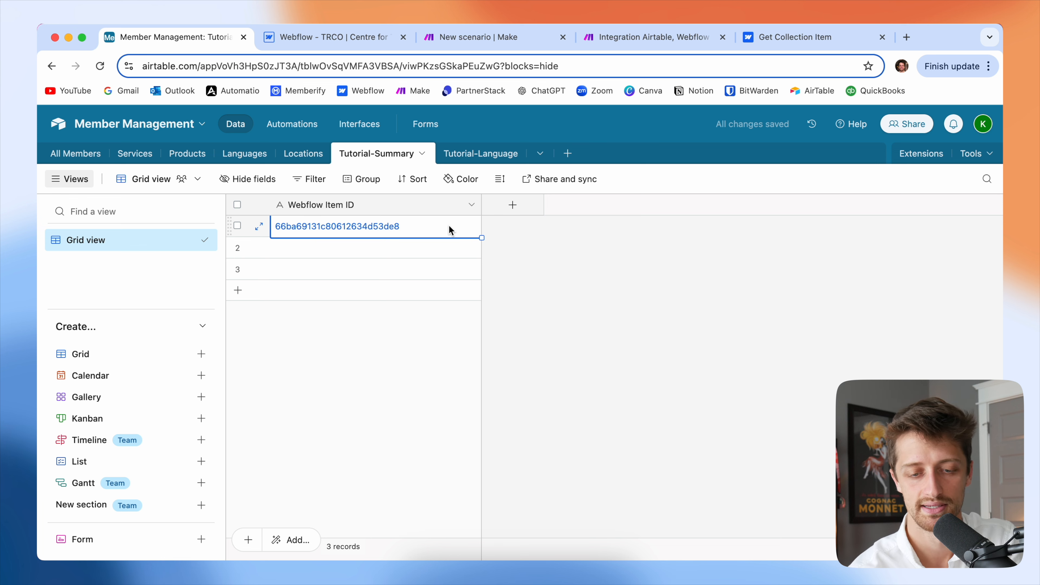
Create a Languages field in the Tutorial-Summary table that links to multiple records in Tutorial-Language.
{"action": "left_click", "coordinate": [507, 214]}
{"action": "left_click", "coordinate": [570, 309]}
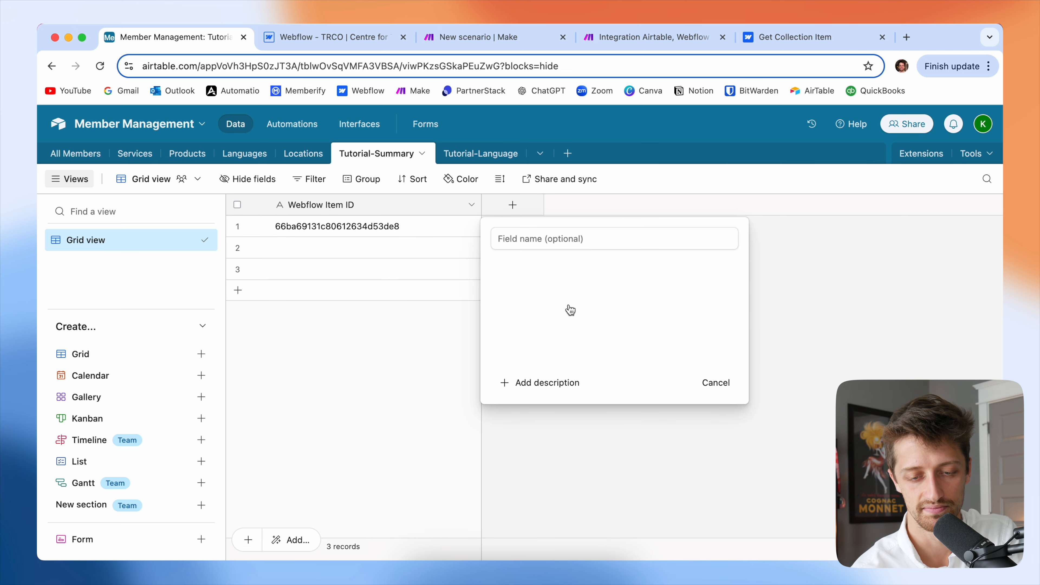
{"action": "left_click", "coordinate": [563, 242]}
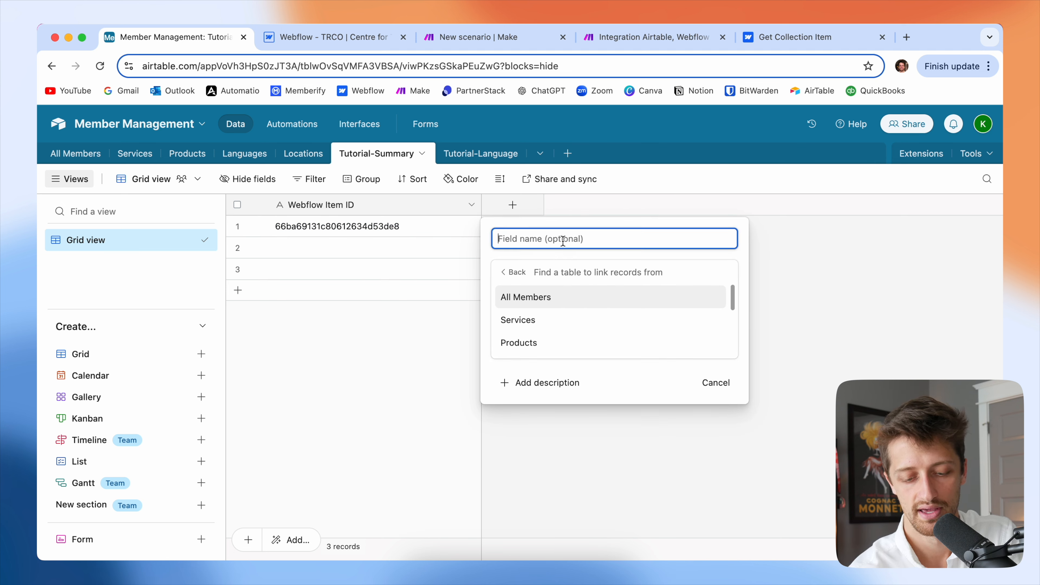
{"action": "scroll", "coordinate": [545, 322], "scroll_direction": "down", "scroll_amount": 5}
{"action": "left_click", "coordinate": [584, 331]}
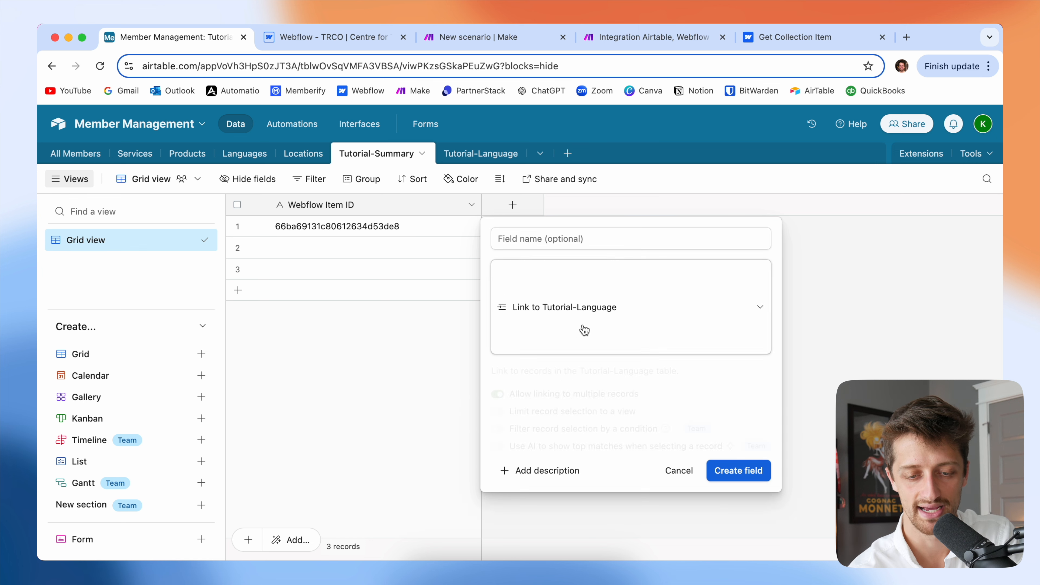
{"action": "left_click", "coordinate": [566, 239]}
{"action": "type", "text": "Languages"}
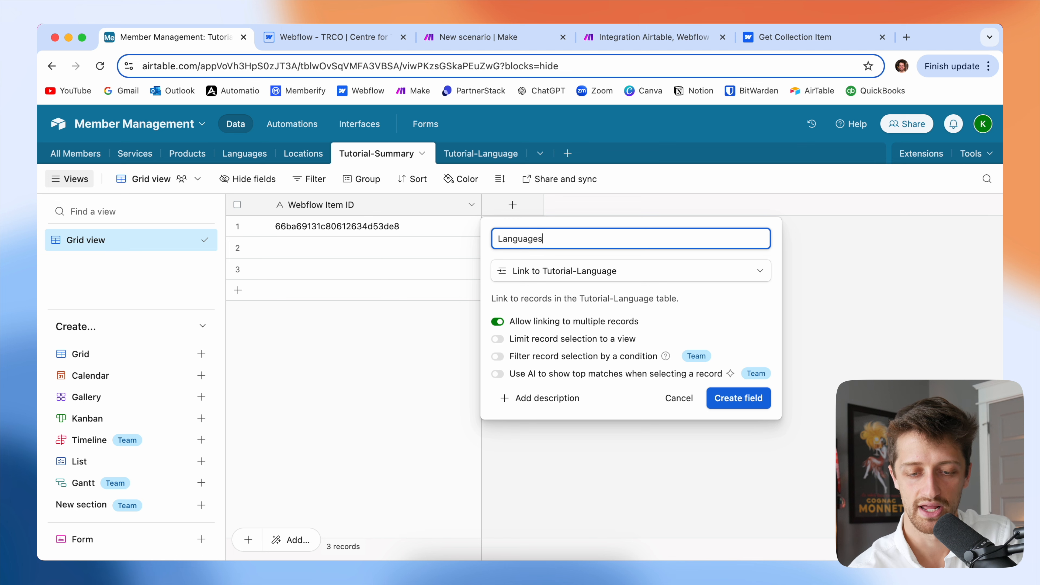
{"action": "left_click", "coordinate": [742, 399]}
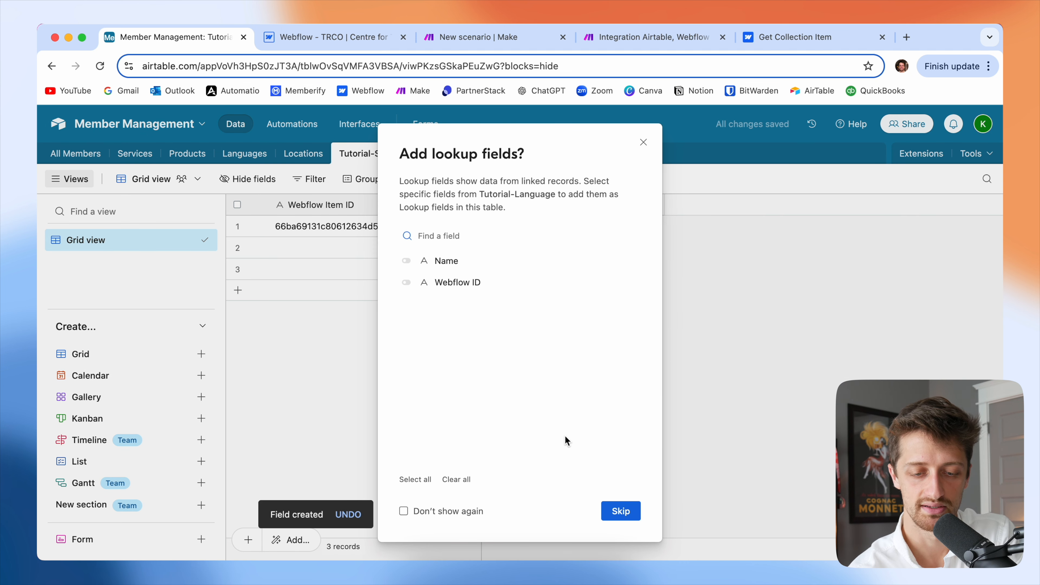
Add Webflow ID as a lookup field from Tutorial-Language and widen both the lookup and Languages columns.
{"action": "left_click", "coordinate": [407, 283]}
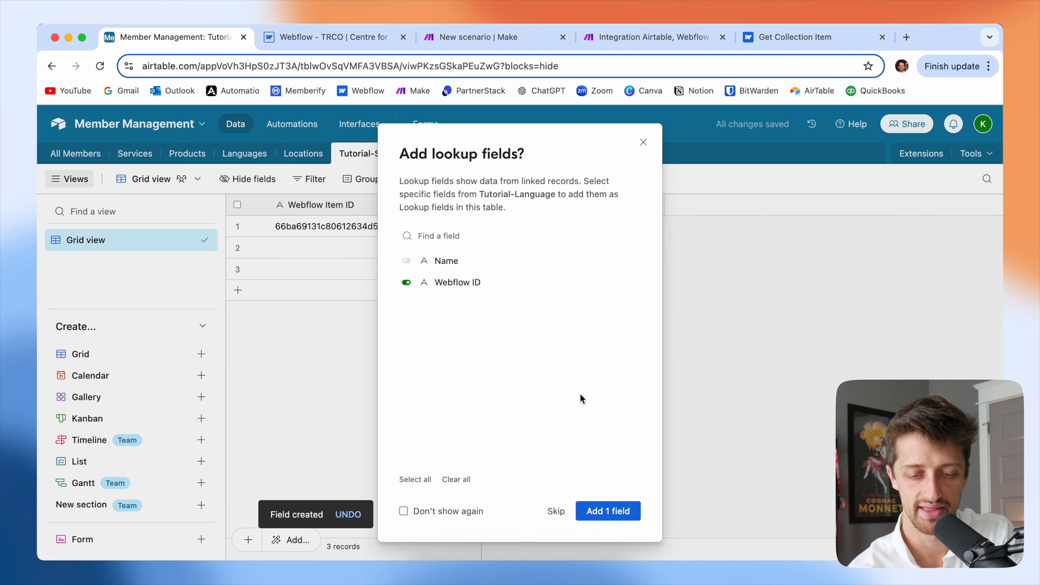
{"action": "left_click", "coordinate": [617, 512]}
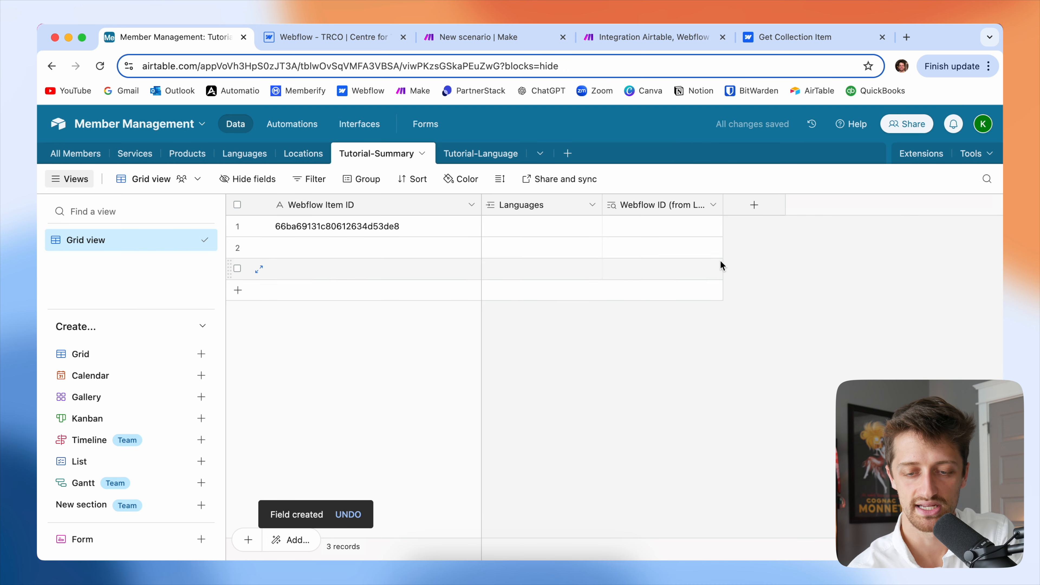
{"action": "left_click_drag", "start_coordinate": [719, 208], "coordinate": [853, 207]}
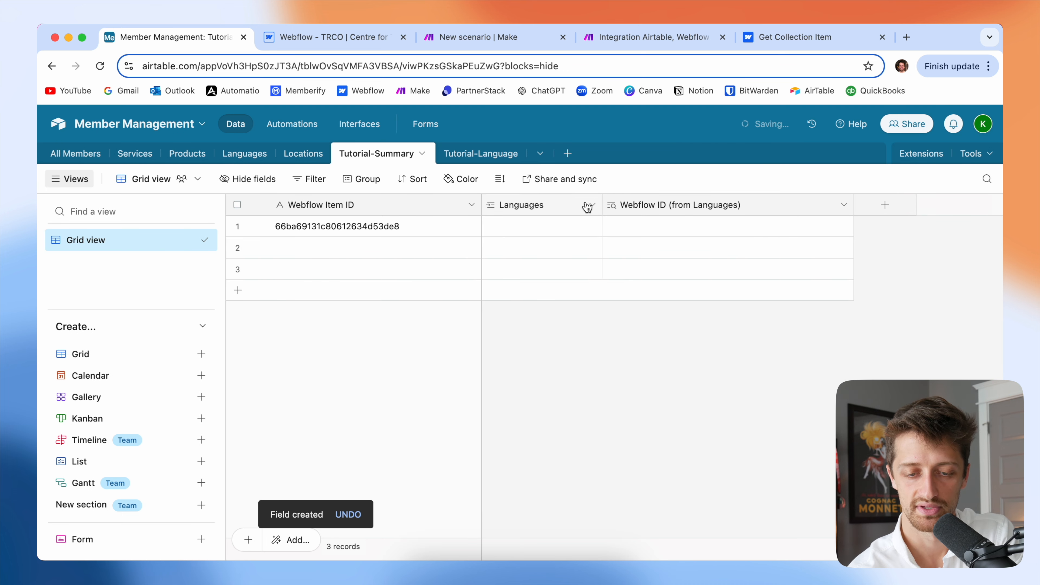
{"action": "left_click_drag", "start_coordinate": [602, 204], "coordinate": [670, 204]}
Link Arabic and German in the Languages field of the first Tutorial-Summary record.
{"action": "left_click", "coordinate": [433, 222]}
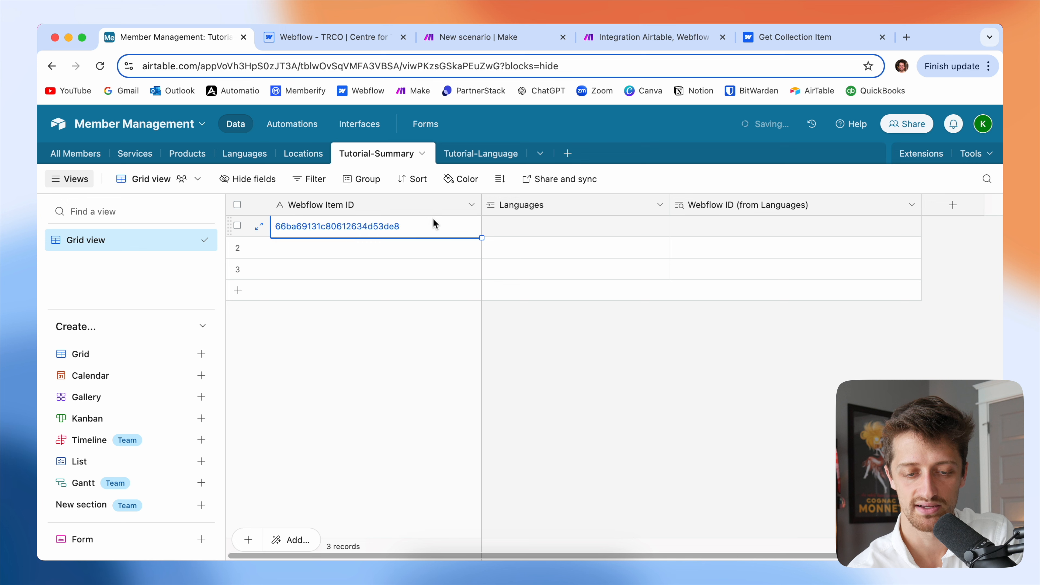
{"action": "left_click", "coordinate": [556, 231]}
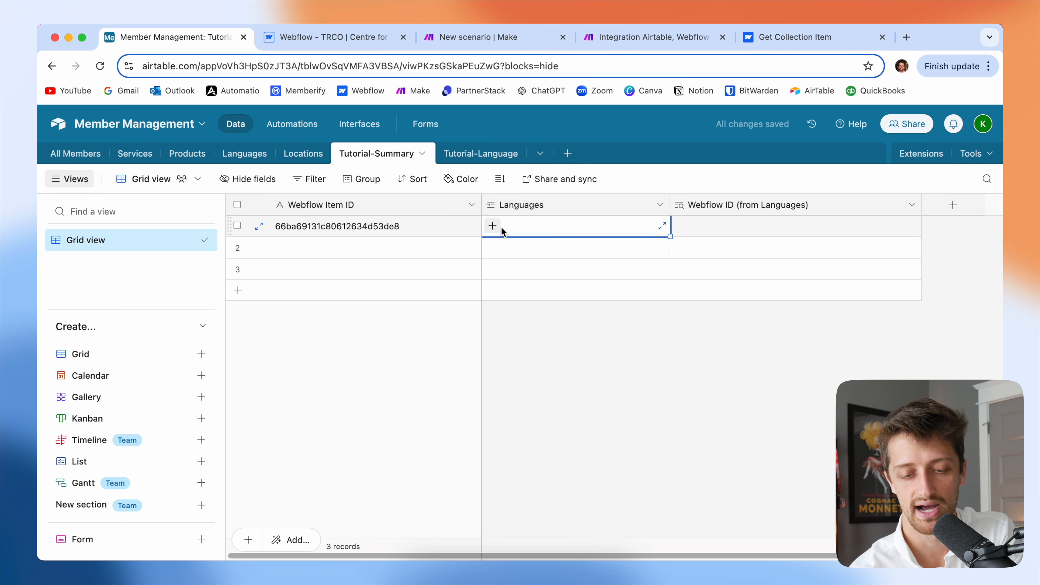
{"action": "left_click", "coordinate": [493, 226]}
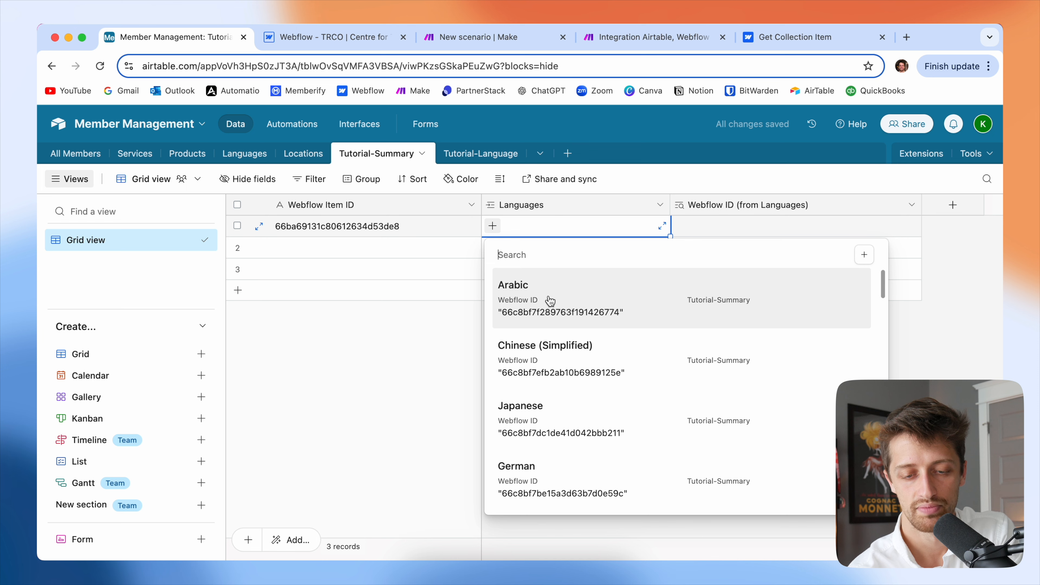
{"action": "left_click", "coordinate": [550, 301]}
{"action": "left_click", "coordinate": [541, 225]}
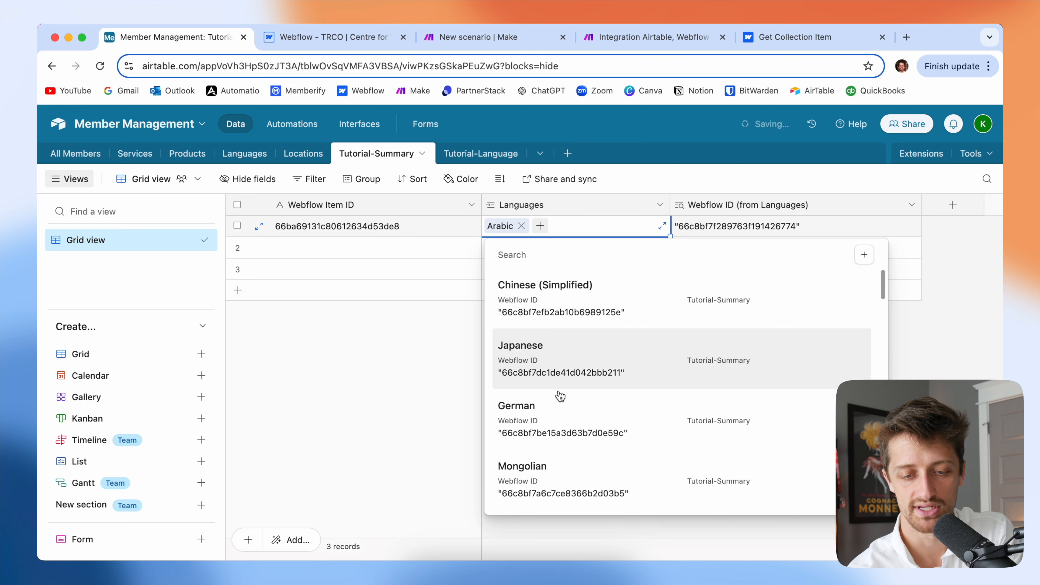
{"action": "left_click", "coordinate": [560, 401]}
Check the entries in the Tutorial-Language table and add Italian to the first Tutorial-Summary record's Languages field.
{"action": "left_click", "coordinate": [481, 154]}
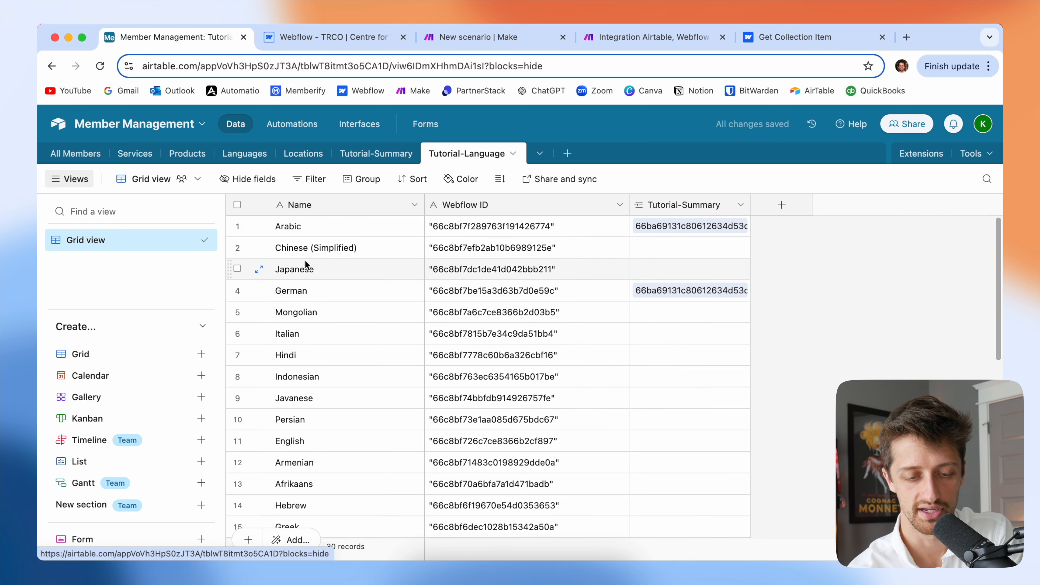
{"action": "scroll", "coordinate": [393, 348], "scroll_direction": "down", "scroll_amount": 10}
{"action": "scroll", "coordinate": [405, 295], "scroll_direction": "up", "scroll_amount": 10}
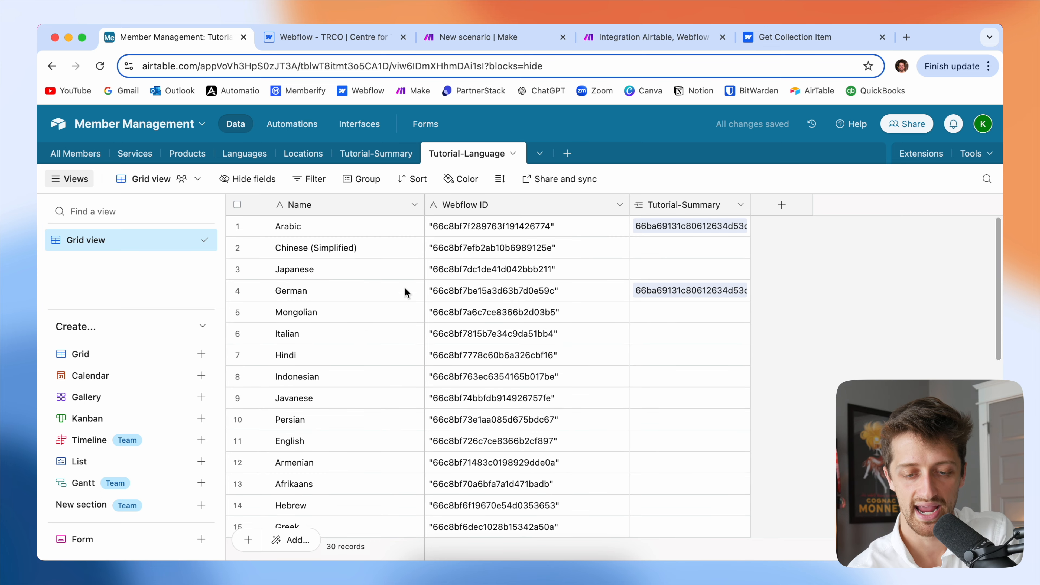
{"action": "left_click", "coordinate": [385, 159]}
{"action": "left_click", "coordinate": [590, 226]}
{"action": "left_click", "coordinate": [594, 226]}
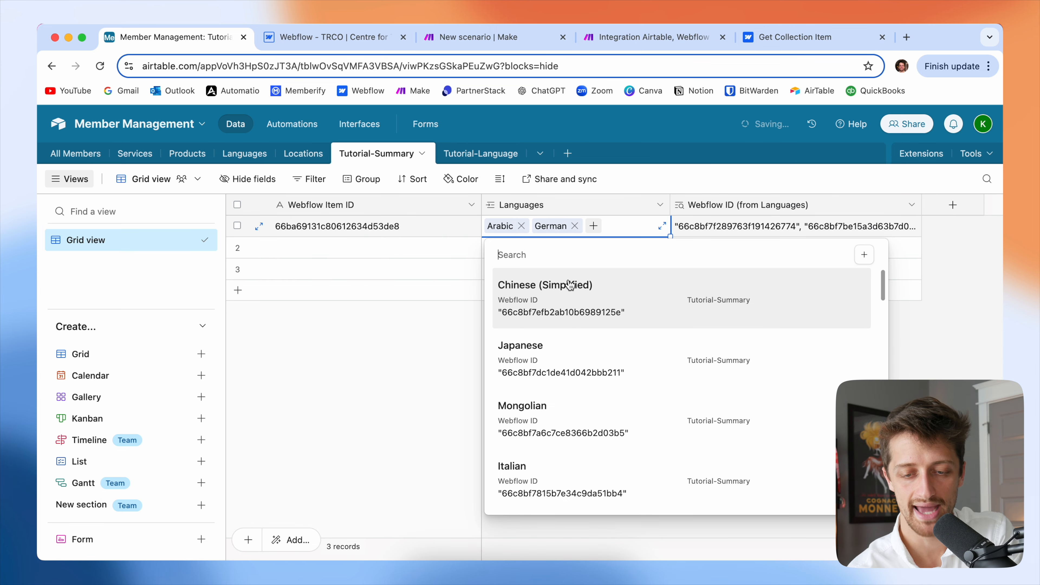
{"action": "left_click", "coordinate": [545, 482]}
Widen the Webflow ID (from Languages) column until all of the first record's IDs fit.
{"action": "left_click", "coordinate": [764, 235]}
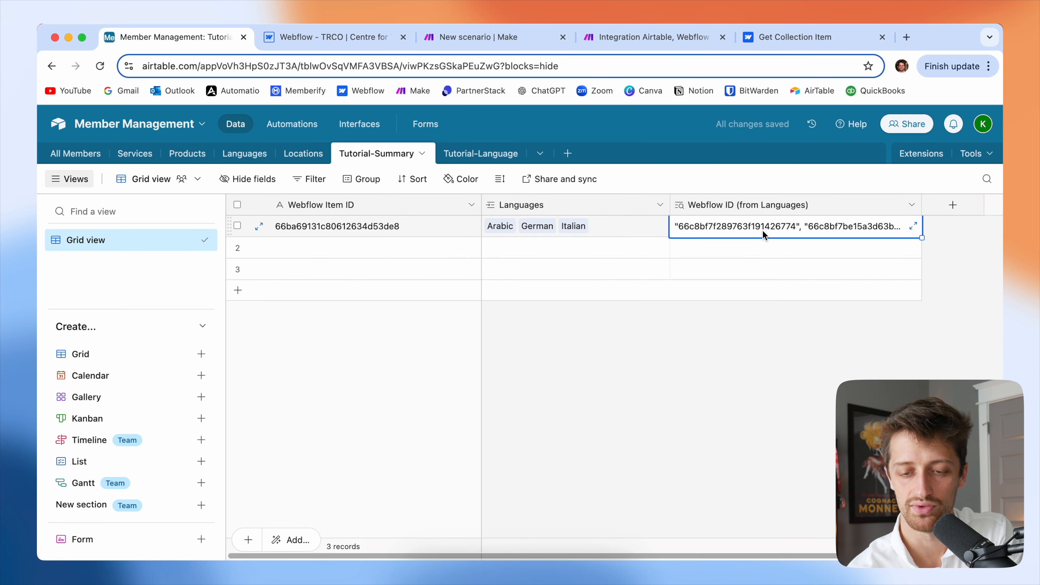
{"action": "left_click_drag", "start_coordinate": [923, 202], "coordinate": [1000, 202]}
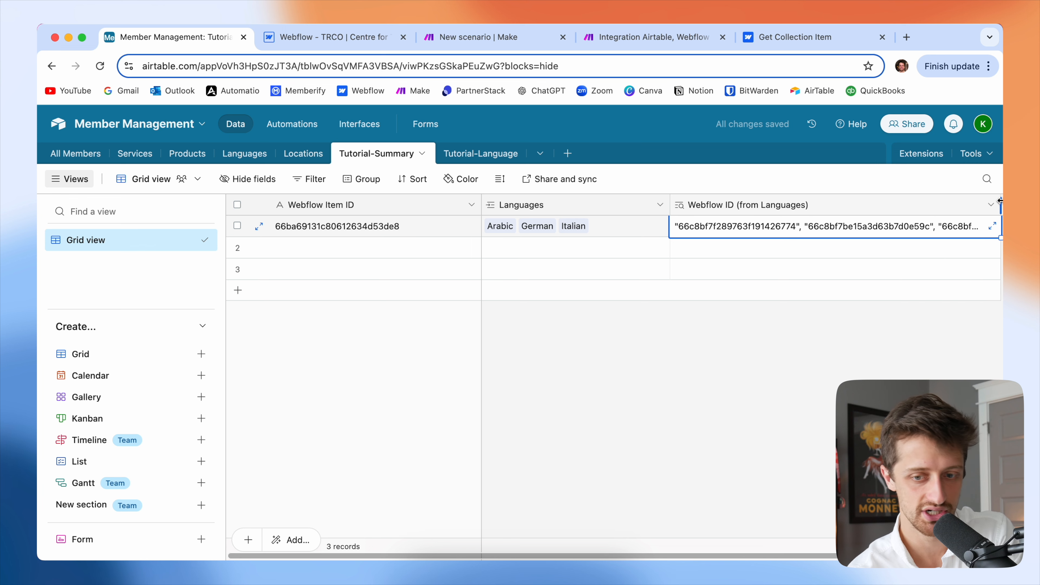
{"action": "scroll", "coordinate": [873, 325], "scroll_direction": "right", "scroll_amount": 5}
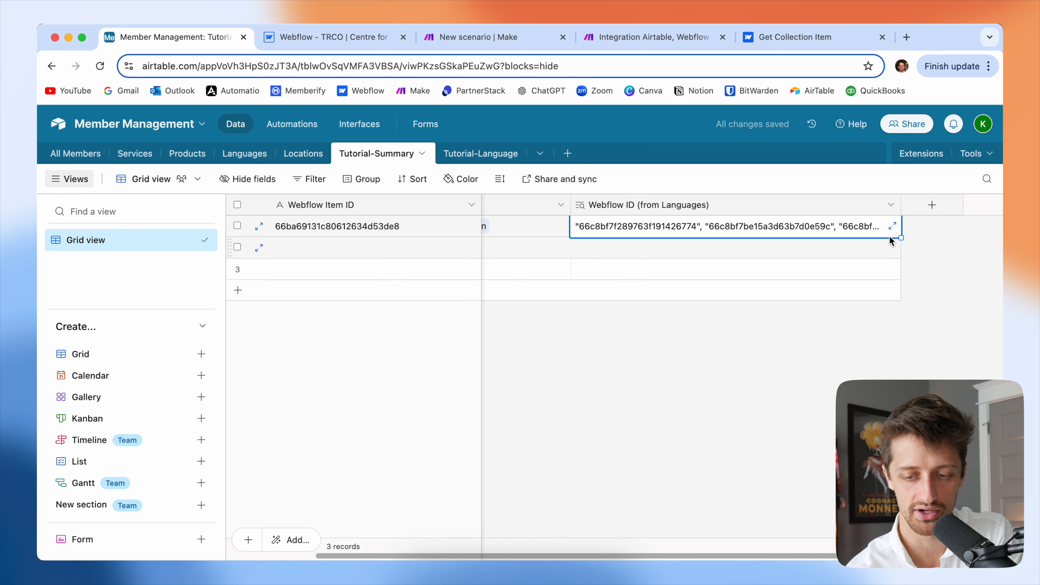
{"action": "left_click_drag", "start_coordinate": [901, 203], "coordinate": [1000, 205]}
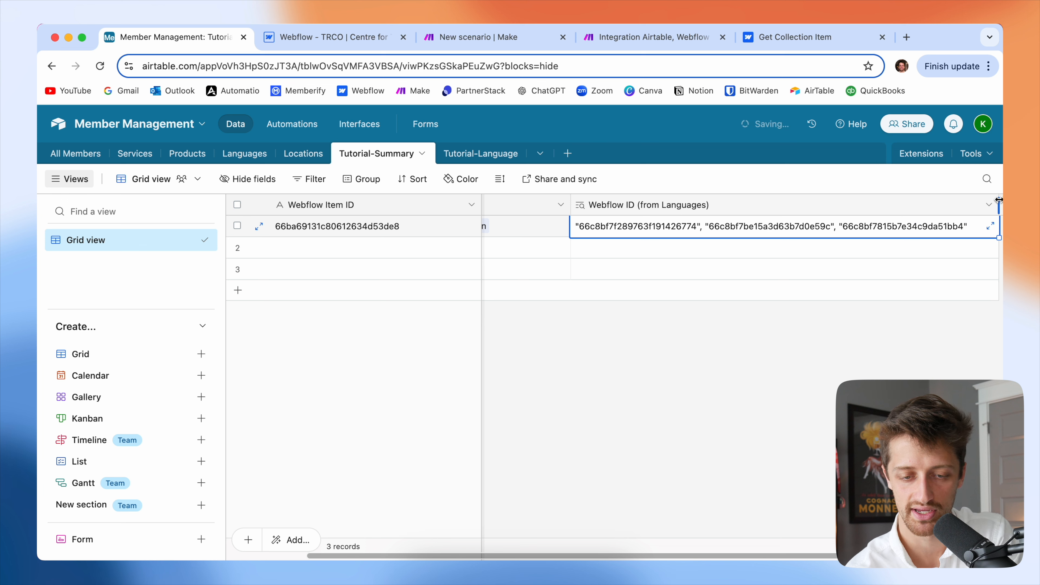
Remove Italian from the first record's Languages field and check its Webflow ID lookup.
{"action": "scroll", "coordinate": [683, 261], "scroll_direction": "left", "scroll_amount": 3}
{"action": "left_click", "coordinate": [592, 230]}
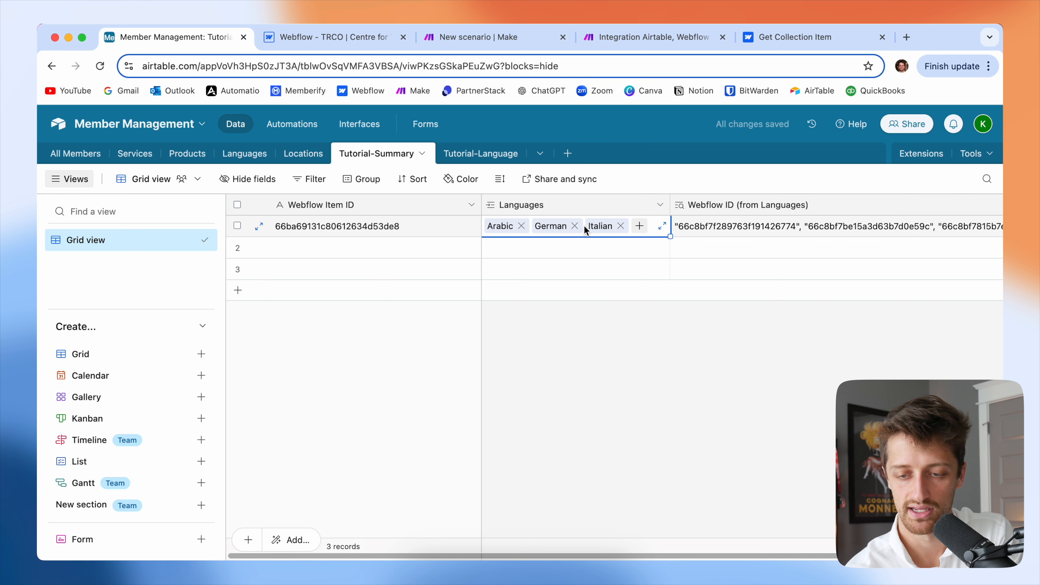
{"action": "left_click", "coordinate": [621, 227]}
{"action": "left_click", "coordinate": [739, 223]}
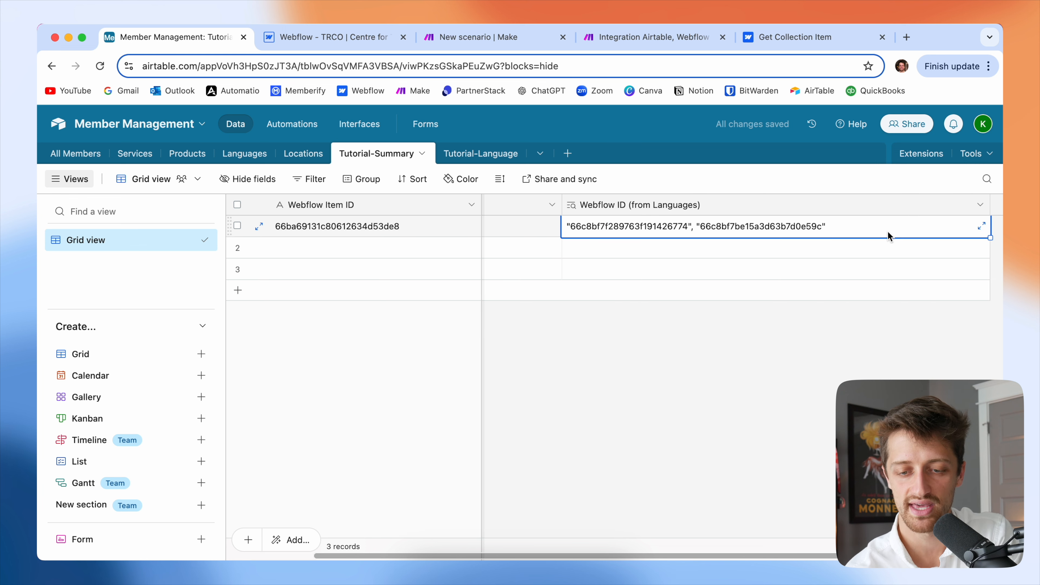
Add Mongolian to the first record's Languages field and check the IDs in its Webflow ID lookup.
{"action": "scroll", "coordinate": [733, 256], "scroll_direction": "left", "scroll_amount": 1}
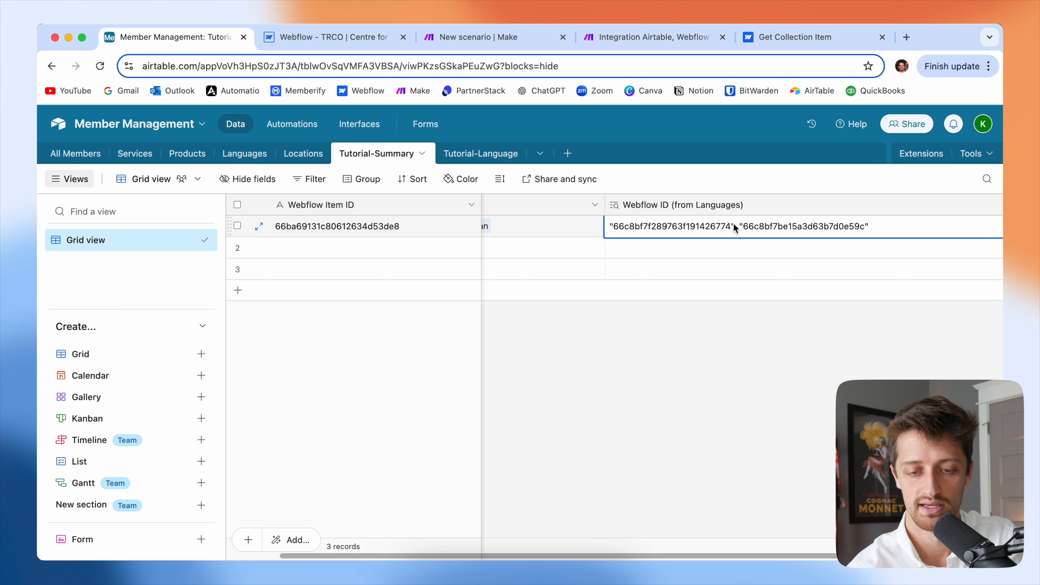
{"action": "scroll", "coordinate": [734, 224], "scroll_direction": "left", "scroll_amount": 2}
{"action": "left_click", "coordinate": [612, 230]}
{"action": "left_click", "coordinate": [594, 225]}
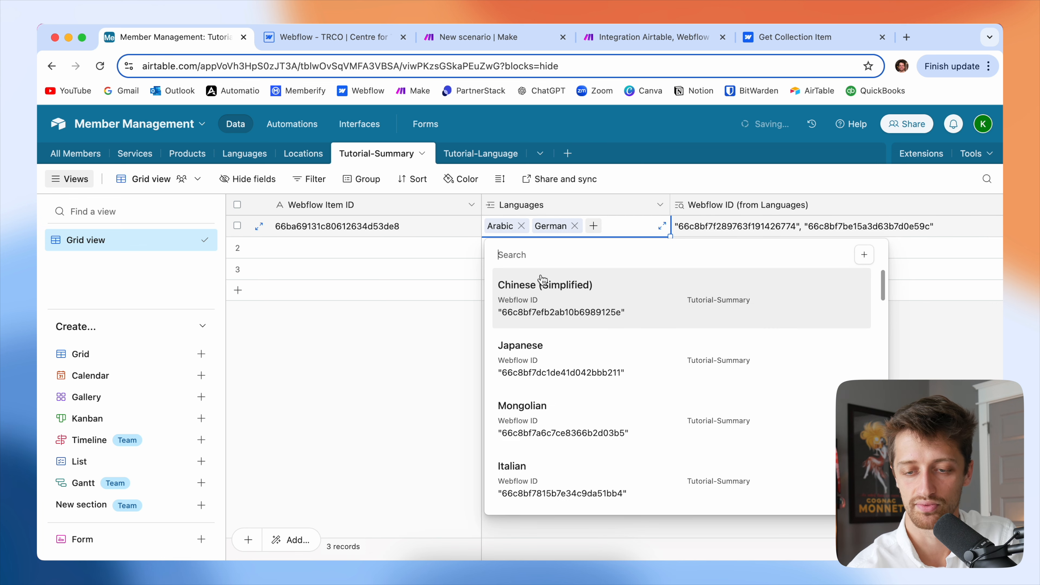
{"action": "left_click", "coordinate": [540, 410]}
{"action": "left_click", "coordinate": [838, 286]}
{"action": "left_click", "coordinate": [843, 225]}
{"action": "scroll", "coordinate": [859, 227], "scroll_direction": "right", "scroll_amount": 2}
{"action": "scroll", "coordinate": [858, 227], "scroll_direction": "left", "scroll_amount": 4}
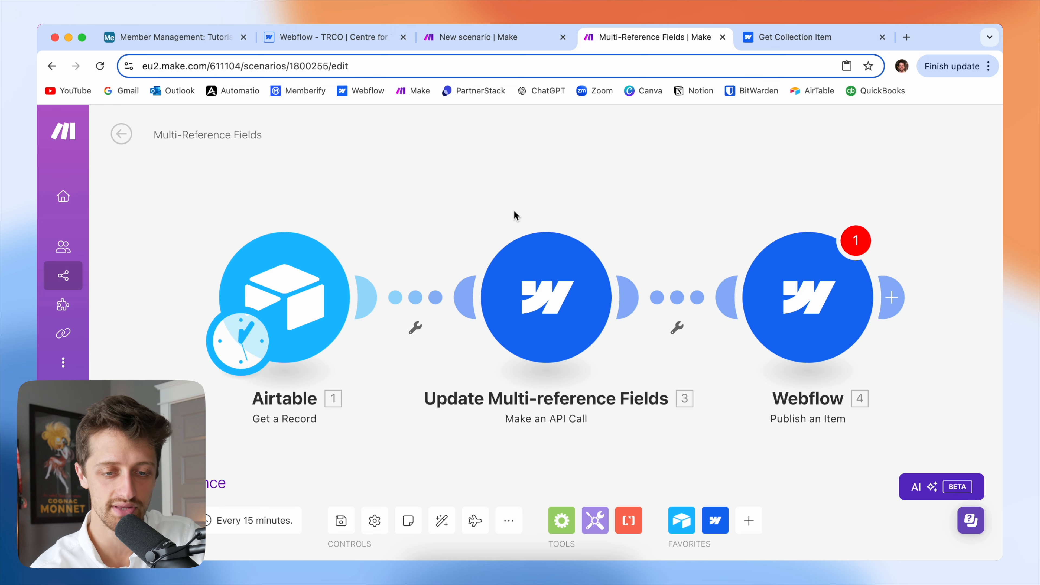
Compare the first Tutorial-Summary record's item ID and language IDs in Airtable with the Disney item's Languages field in Webflow.
{"action": "left_click", "coordinate": [177, 36]}
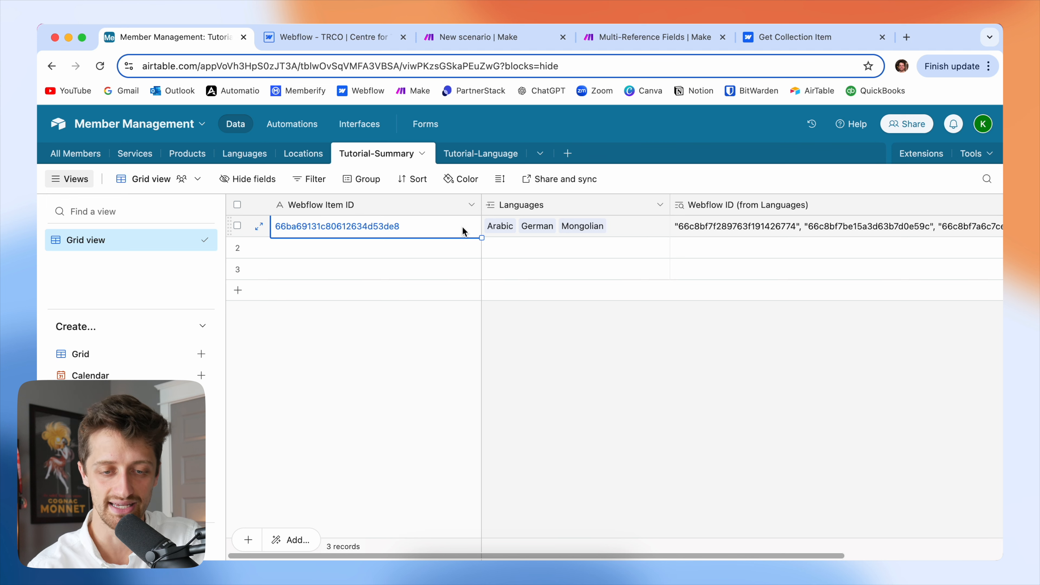
{"action": "left_click", "coordinate": [363, 42]}
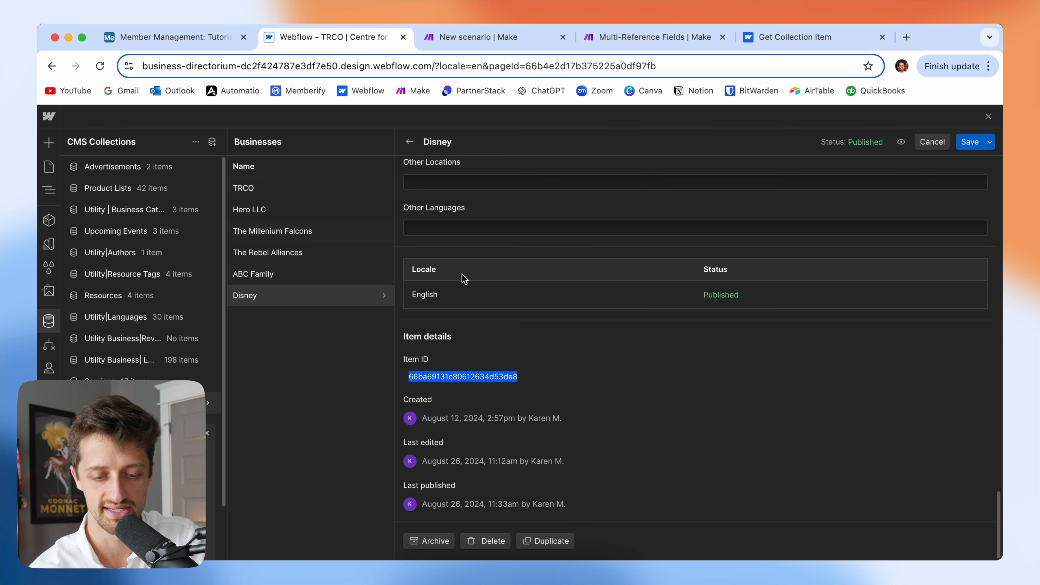
{"action": "scroll", "coordinate": [480, 250], "scroll_direction": "up", "scroll_amount": 20}
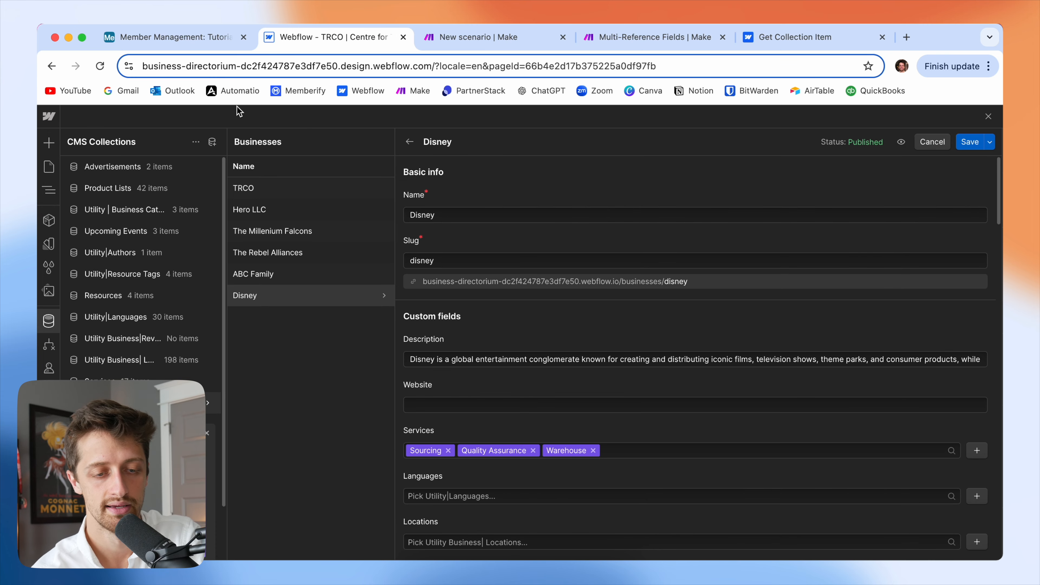
{"action": "left_click", "coordinate": [174, 37]}
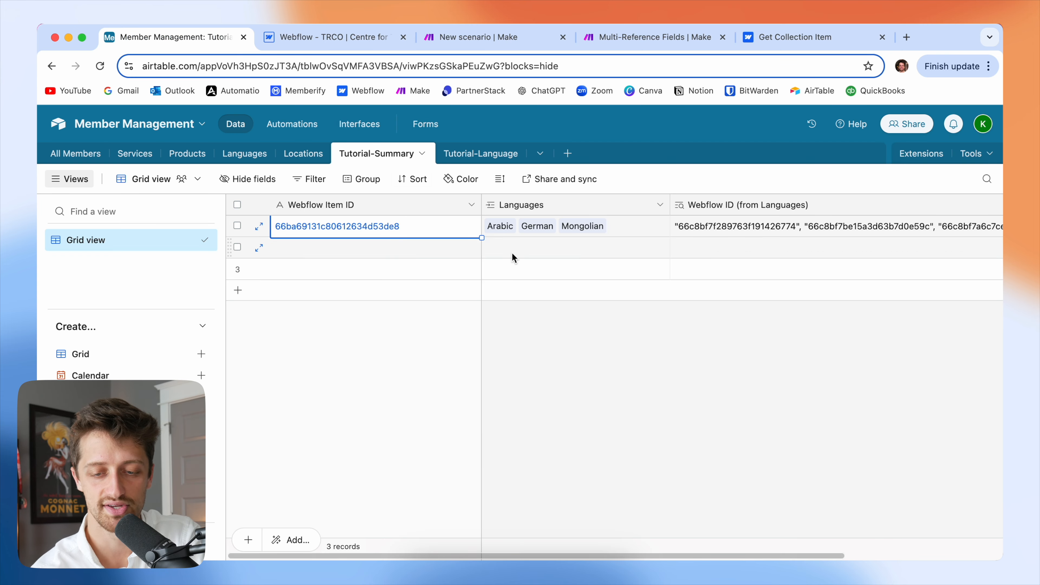
{"action": "left_click", "coordinate": [771, 226]}
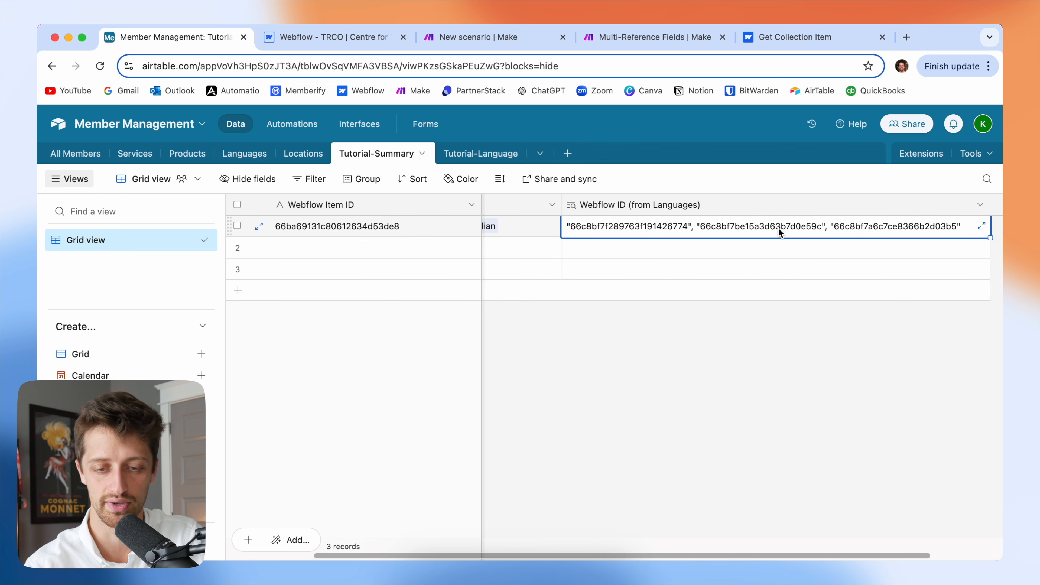
{"action": "left_click", "coordinate": [334, 36]}
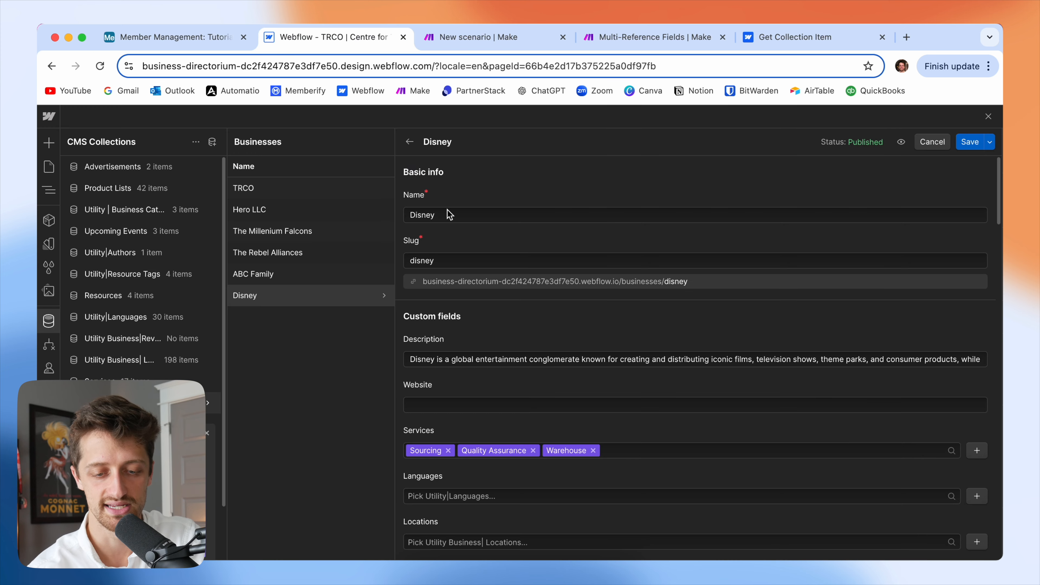
{"action": "scroll", "coordinate": [477, 406], "scroll_direction": "down", "scroll_amount": 5}
{"action": "left_click", "coordinate": [439, 324]}
{"action": "left_click", "coordinate": [516, 313]}
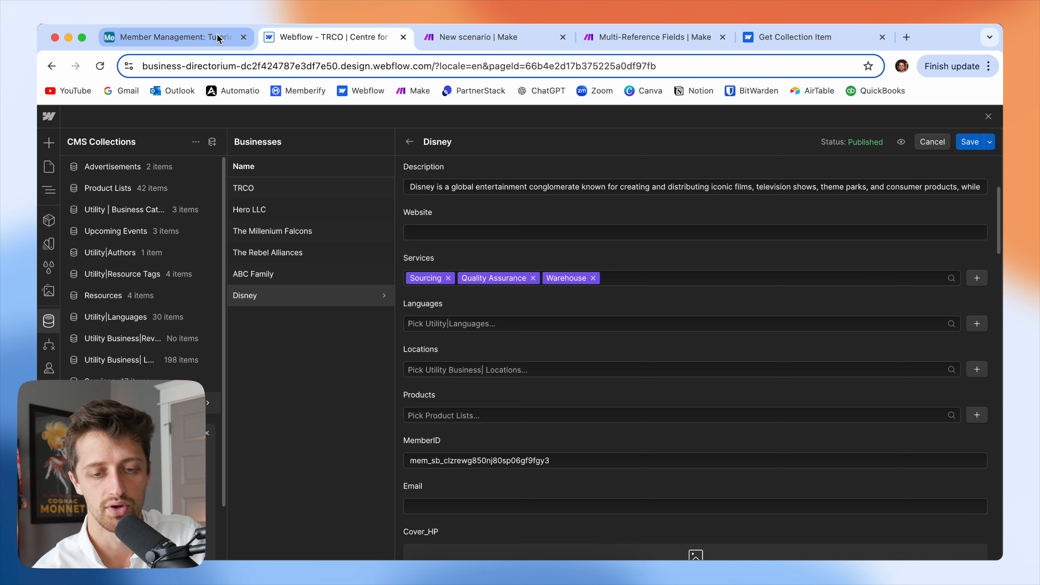
Switch to the Multi-Reference Fields scenario in Make and choose Tutorial-Summary as the Airtable Get a Record module's table.
{"action": "left_click", "coordinate": [649, 41]}
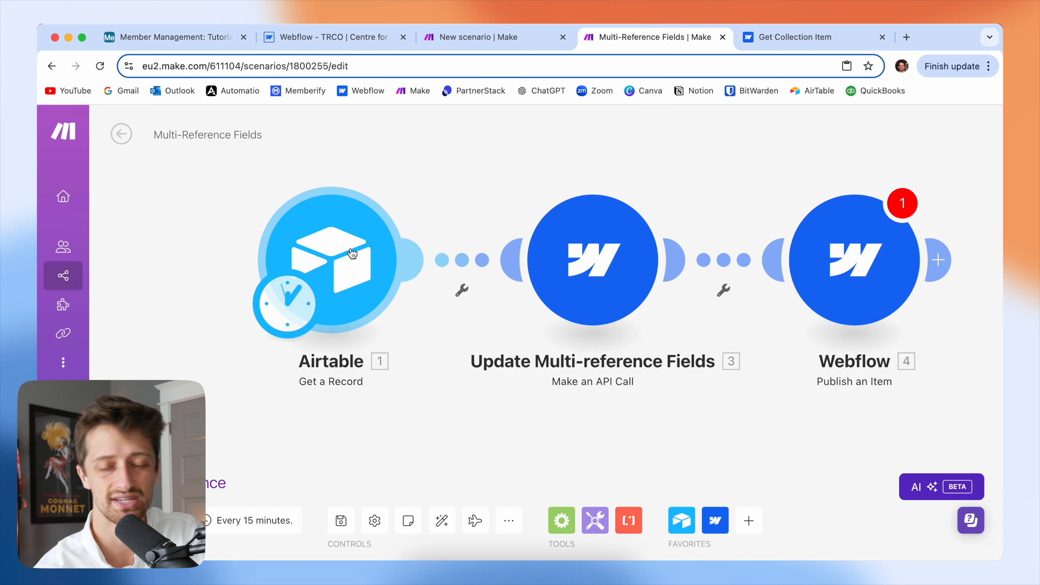
{"action": "left_click", "coordinate": [352, 252]}
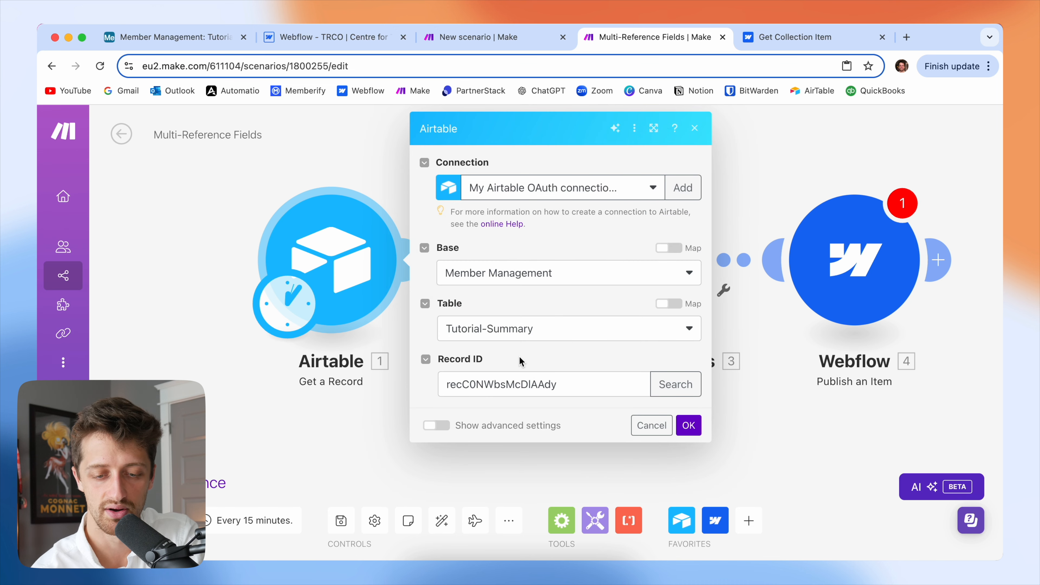
{"action": "left_click", "coordinate": [521, 340]}
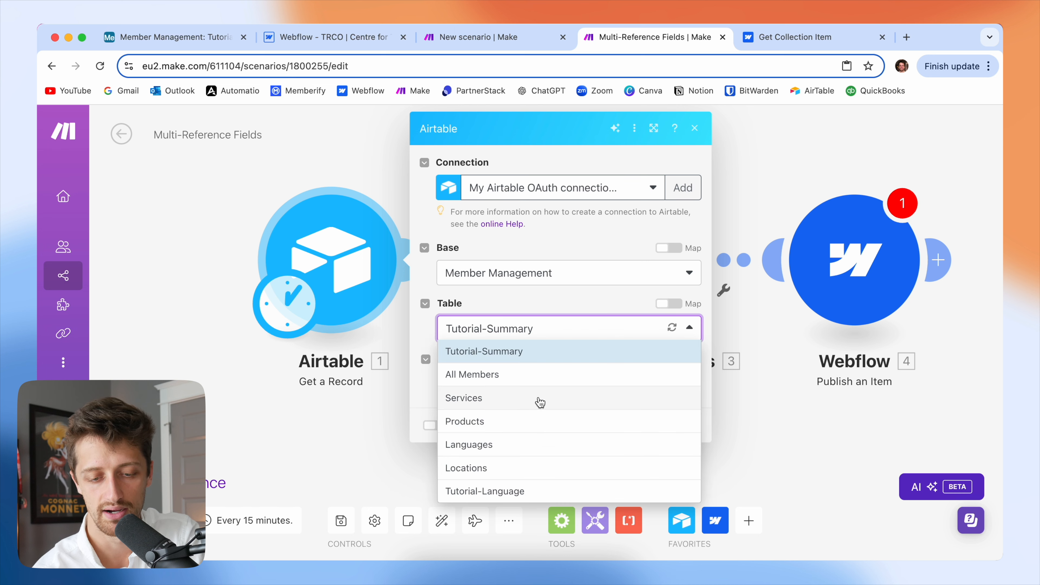
{"action": "left_click", "coordinate": [512, 361]}
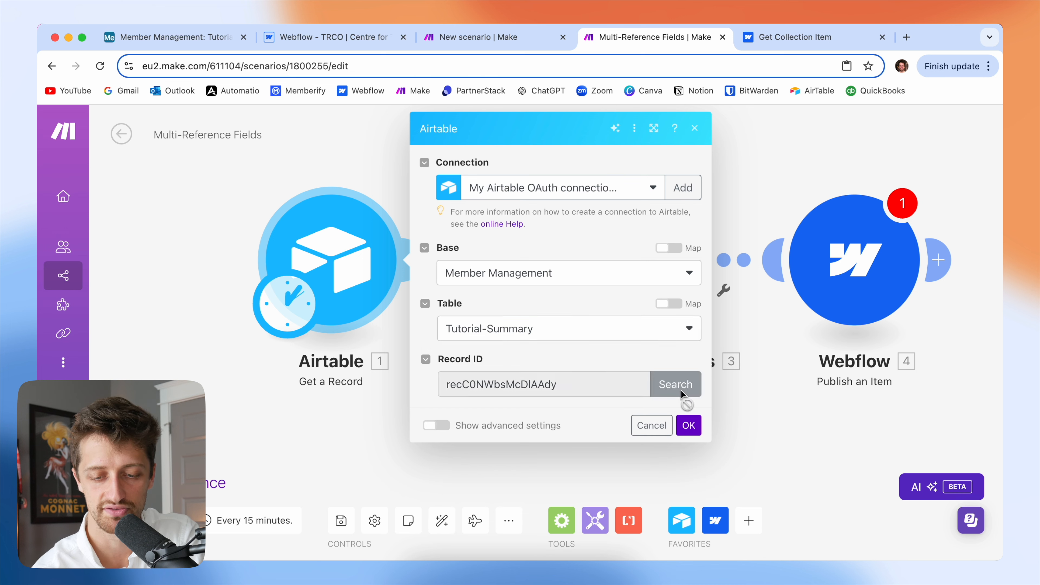
Find the 66ba69131c80612634d53de8 record by searching on Webflow Item ID and set it as the Airtable Get a Record module's record.
{"action": "left_click", "coordinate": [675, 387]}
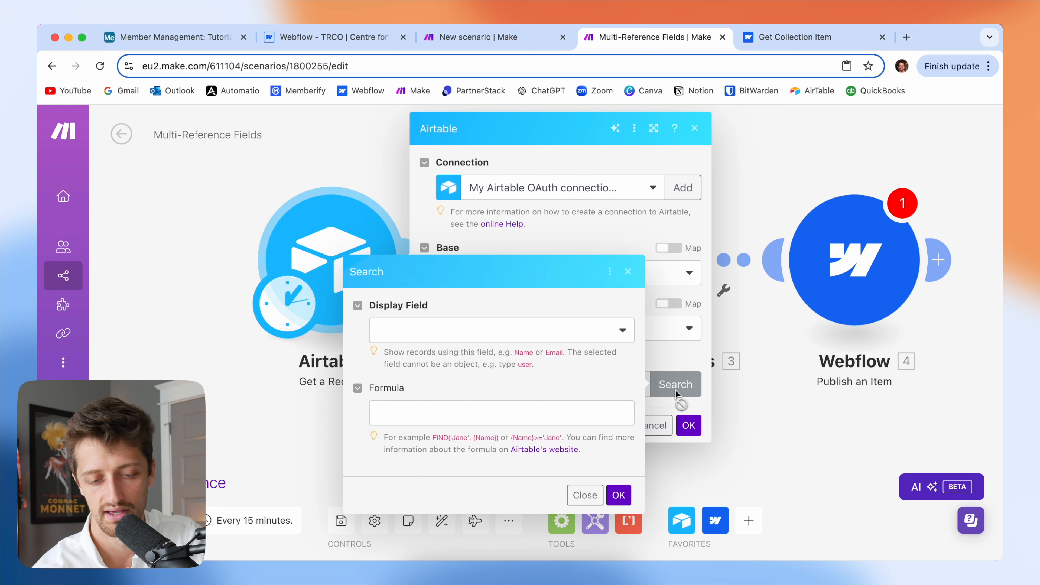
{"action": "left_click", "coordinate": [565, 333]}
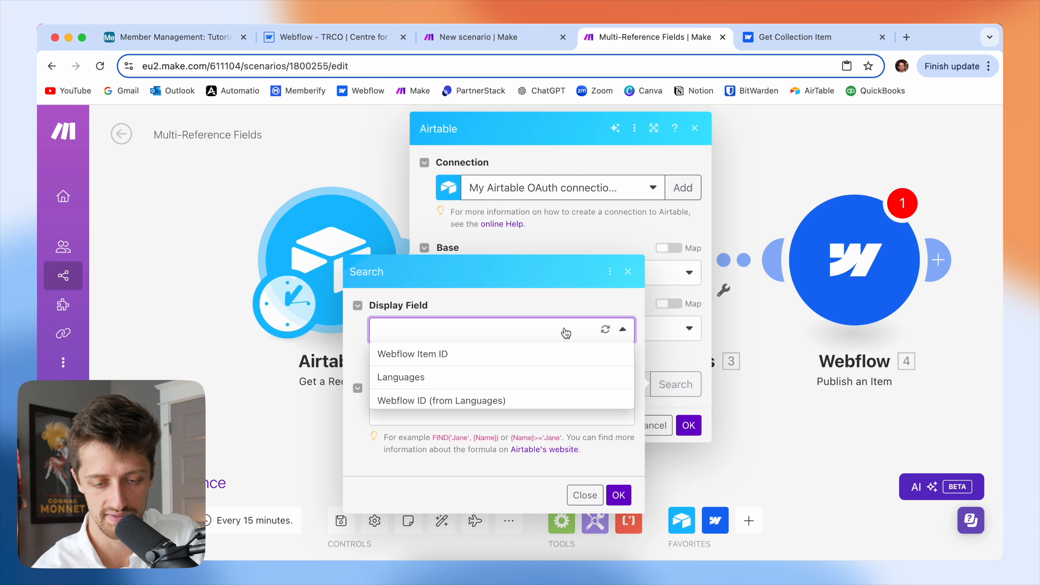
{"action": "left_click", "coordinate": [465, 363]}
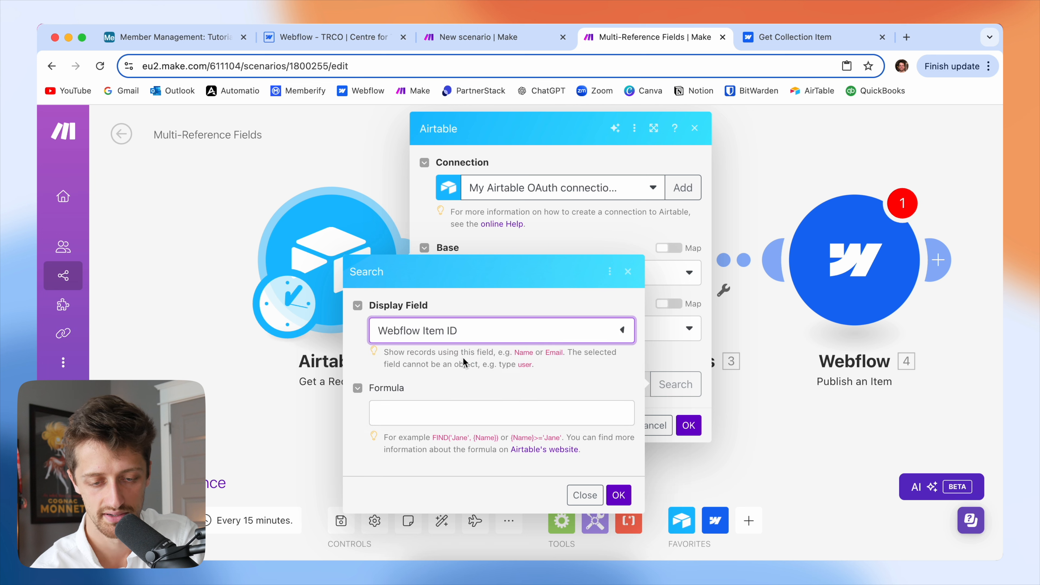
{"action": "left_click", "coordinate": [619, 495]}
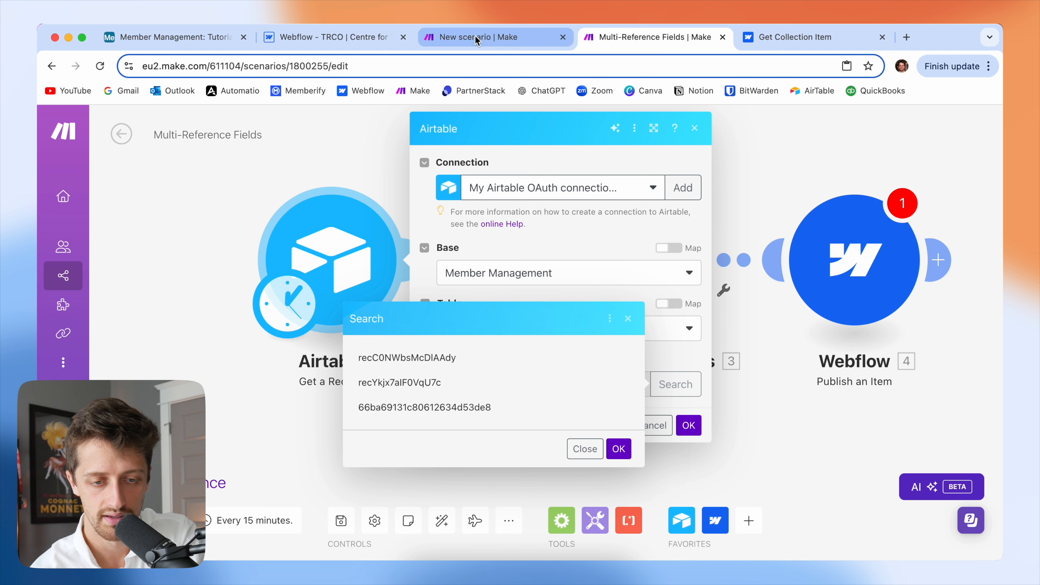
{"action": "left_click", "coordinate": [193, 36]}
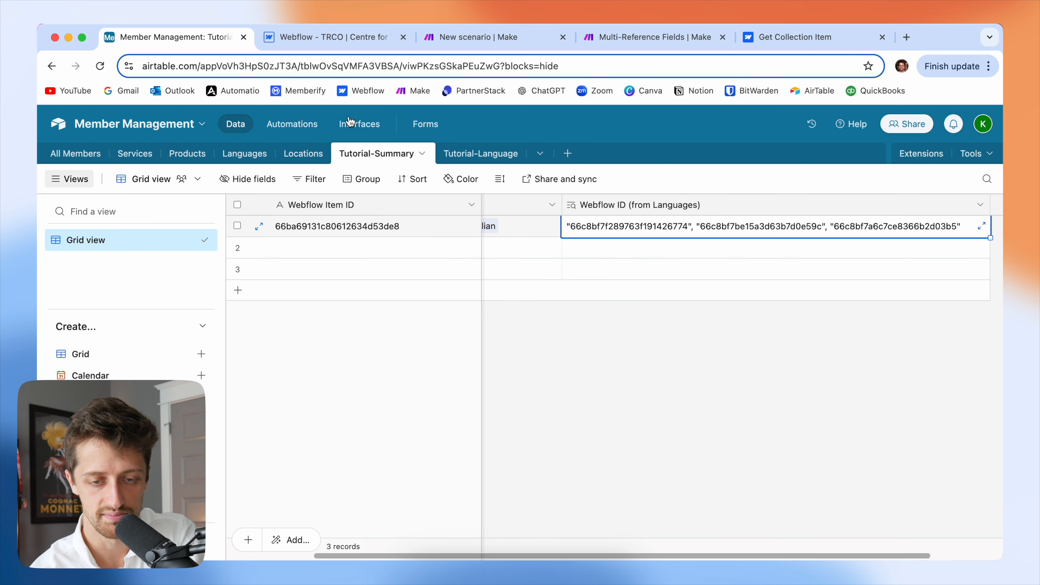
{"action": "left_click", "coordinate": [648, 45]}
{"action": "left_click", "coordinate": [470, 408]}
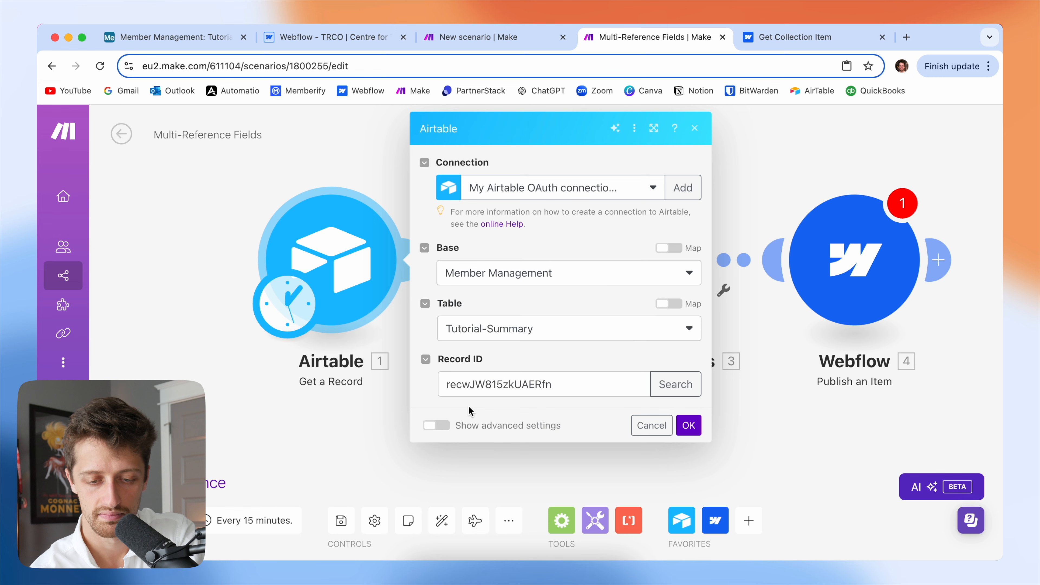
{"action": "left_click", "coordinate": [689, 426]}
Run only the Airtable Get a Record module and examine the Languages and Webflow ID arrays in its output bundle.
{"action": "right_click", "coordinate": [464, 263]}
{"action": "left_click", "coordinate": [504, 295]}
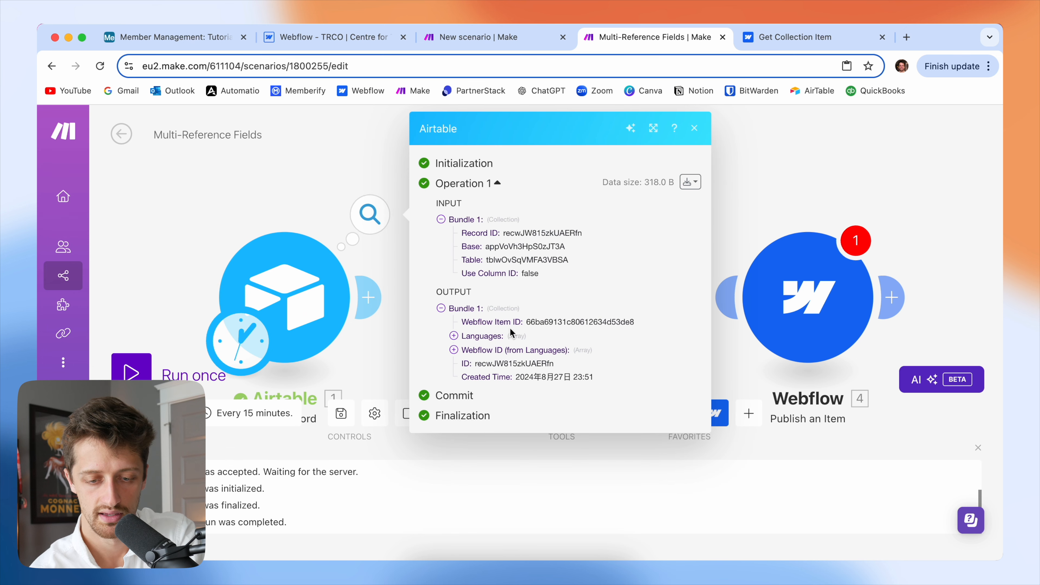
{"action": "left_click", "coordinate": [498, 352]}
{"action": "left_click", "coordinate": [499, 352]}
{"action": "left_click", "coordinate": [486, 337]}
{"action": "left_click", "coordinate": [485, 337]}
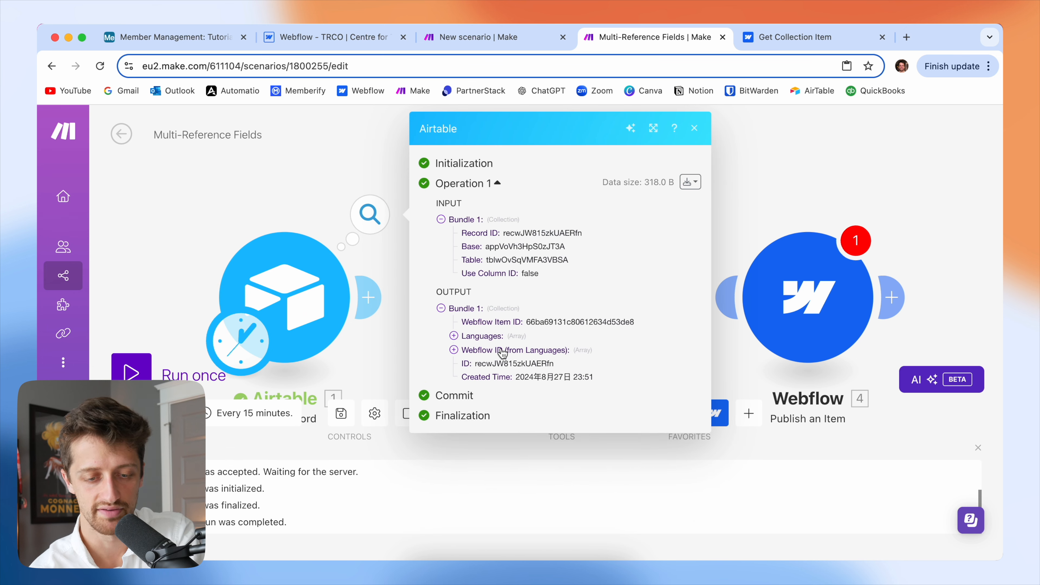
{"action": "left_click", "coordinate": [310, 187]}
Open the Update Multi-reference Fields module's settings and review the collection and item path in its URL.
{"action": "left_click_drag", "start_coordinate": [422, 187], "coordinate": [488, 148]}
{"action": "left_click_drag", "start_coordinate": [527, 259], "coordinate": [437, 256]}
{"action": "left_click_drag", "start_coordinate": [481, 204], "coordinate": [425, 189]}
{"action": "scroll", "coordinate": [425, 188], "scroll_direction": "down", "scroll_amount": 1}
{"action": "scroll", "coordinate": [429, 184], "scroll_direction": "down", "scroll_amount": 4}
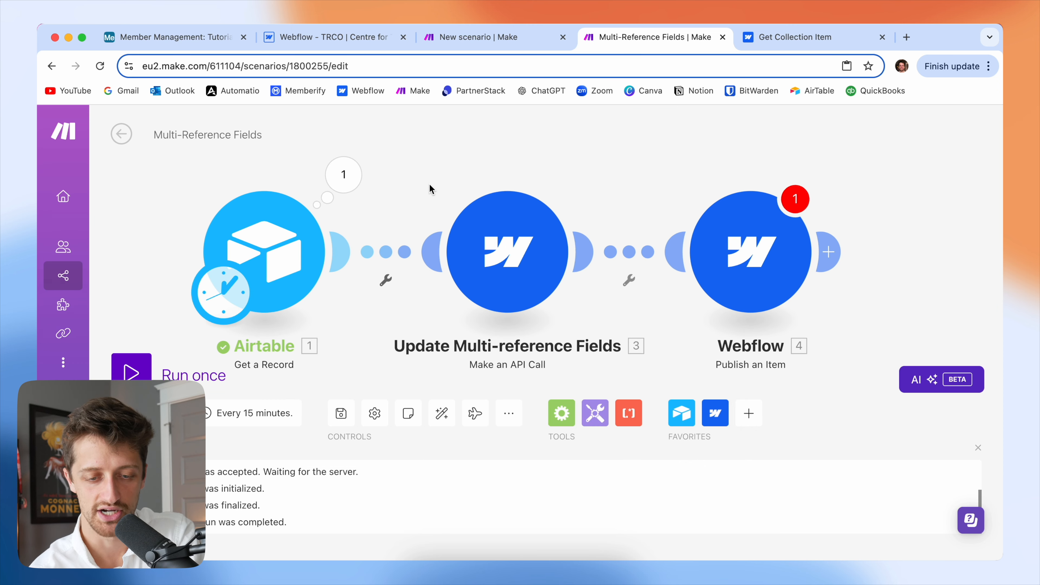
{"action": "left_click_drag", "start_coordinate": [402, 166], "coordinate": [378, 171]}
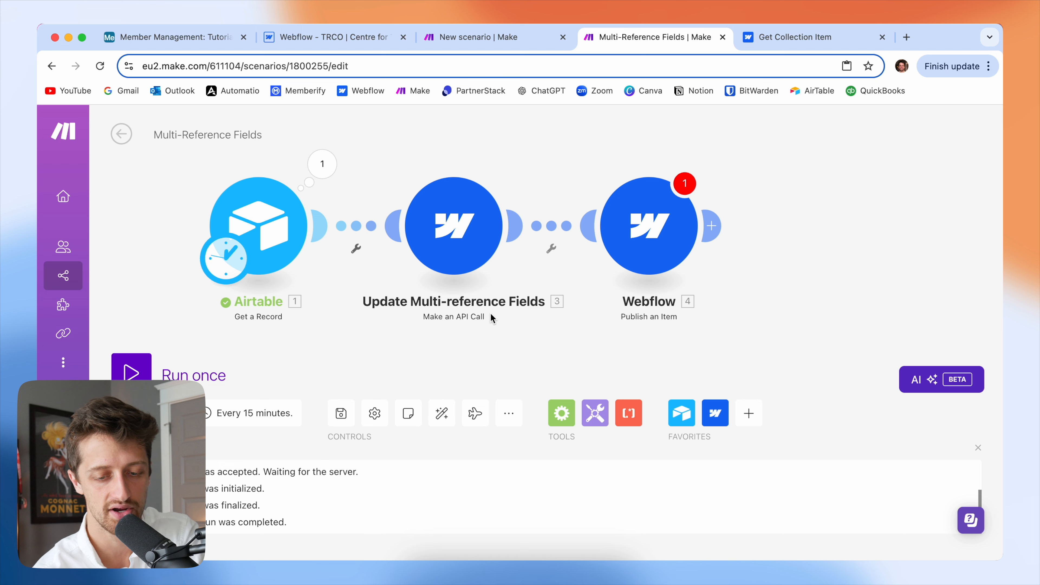
{"action": "left_click", "coordinate": [454, 219]}
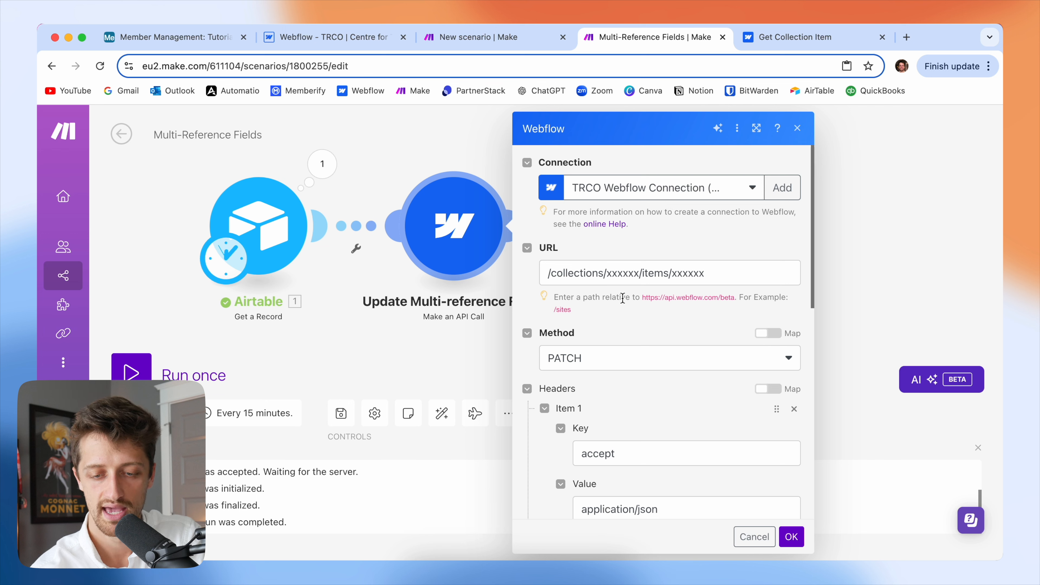
{"action": "left_click", "coordinate": [712, 274]}
{"action": "left_click_drag", "start_coordinate": [710, 275], "coordinate": [541, 280]}
{"action": "left_click", "coordinate": [683, 248]}
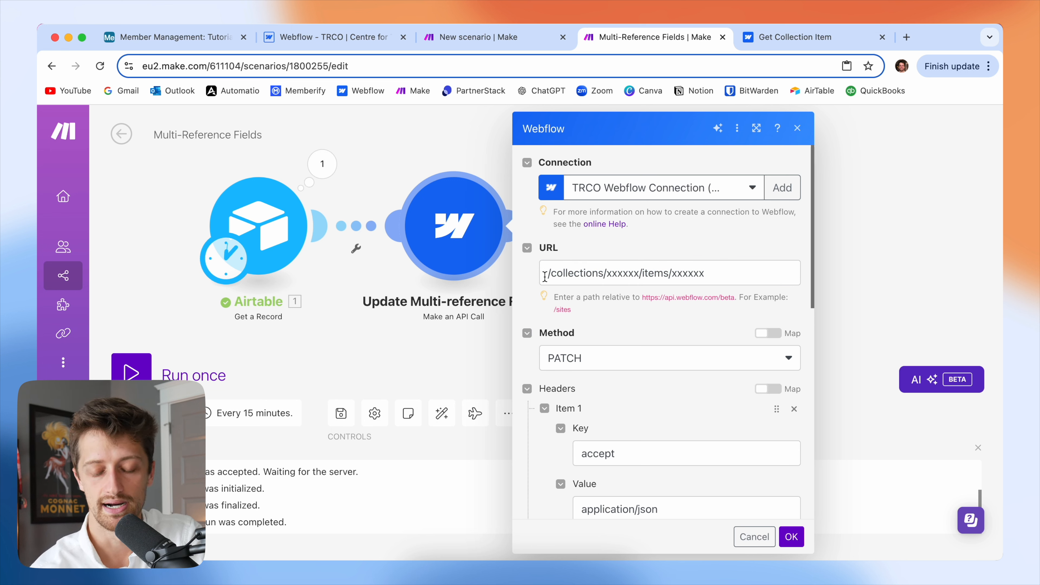
Replace the URL's collection placeholder with the Businesses collection ID 662173f6f2ecc6063cb2c785, copied from that collection's settings in Webflow.
{"action": "left_click_drag", "start_coordinate": [549, 275], "coordinate": [639, 275]}
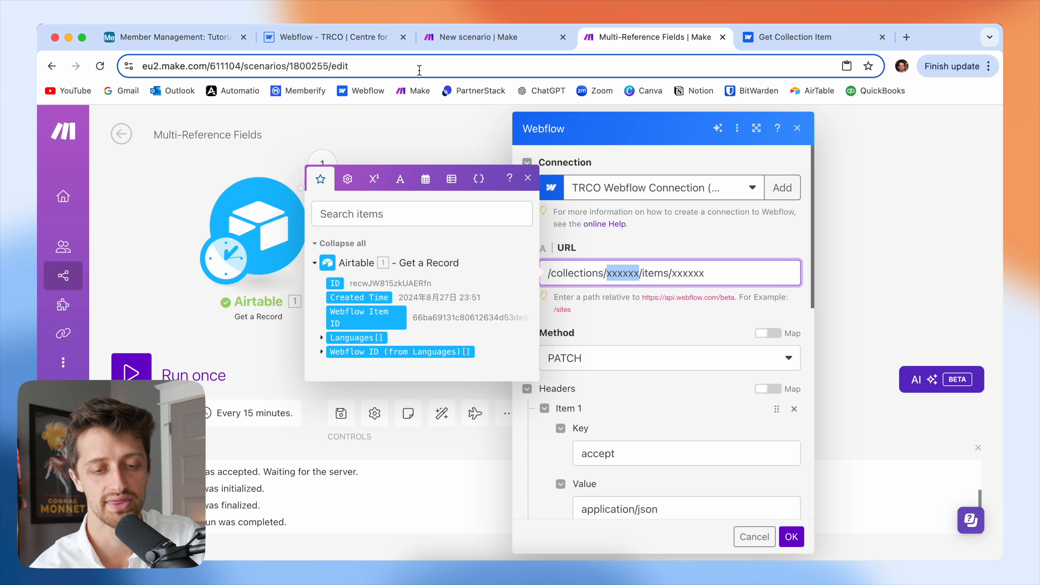
{"action": "left_click", "coordinate": [329, 42]}
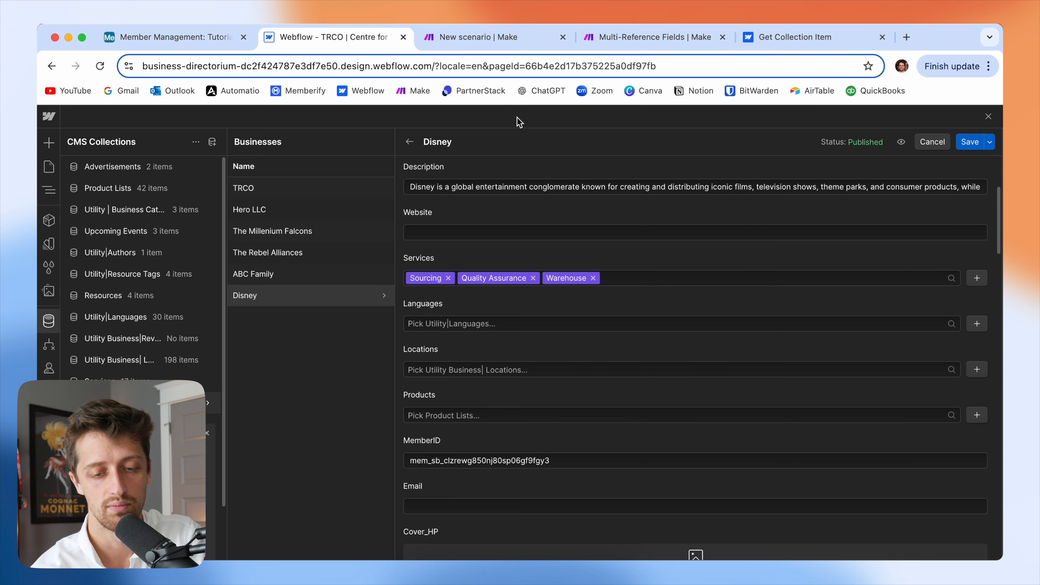
{"action": "left_click", "coordinate": [989, 116]}
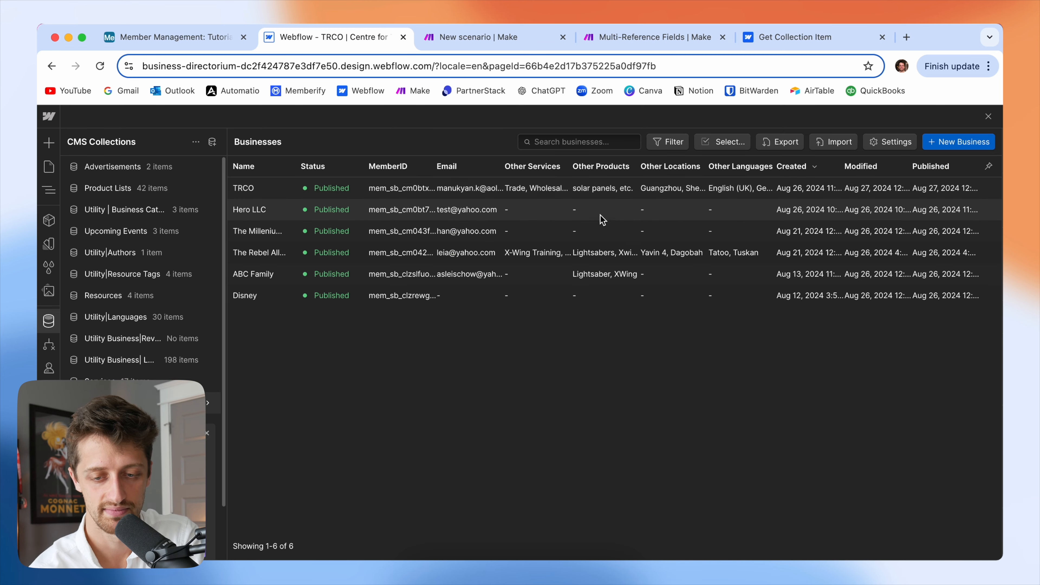
{"action": "left_click", "coordinate": [888, 142]}
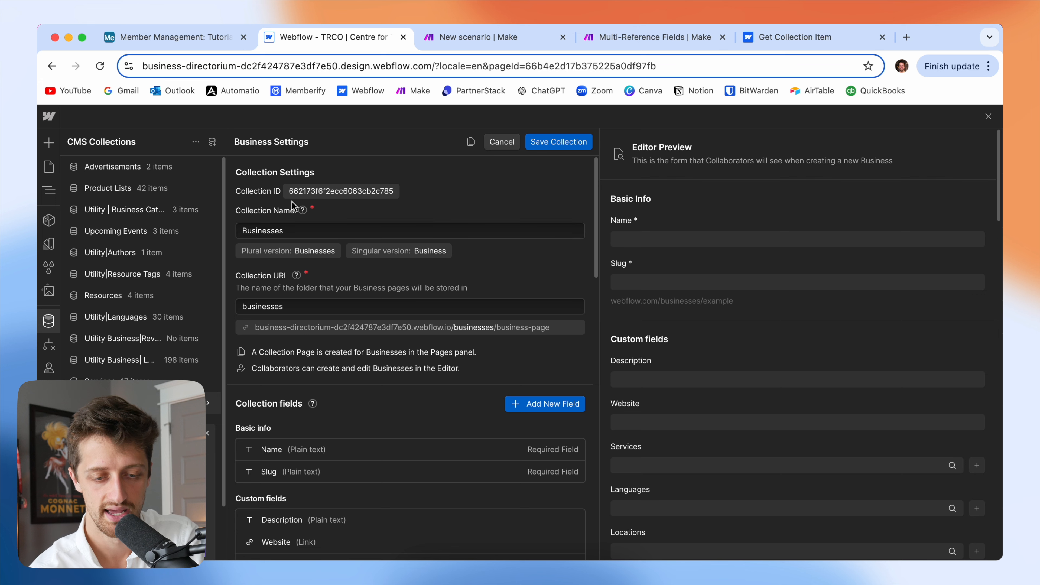
{"action": "double_click", "coordinate": [331, 193]}
{"action": "key", "text": "super+c"}
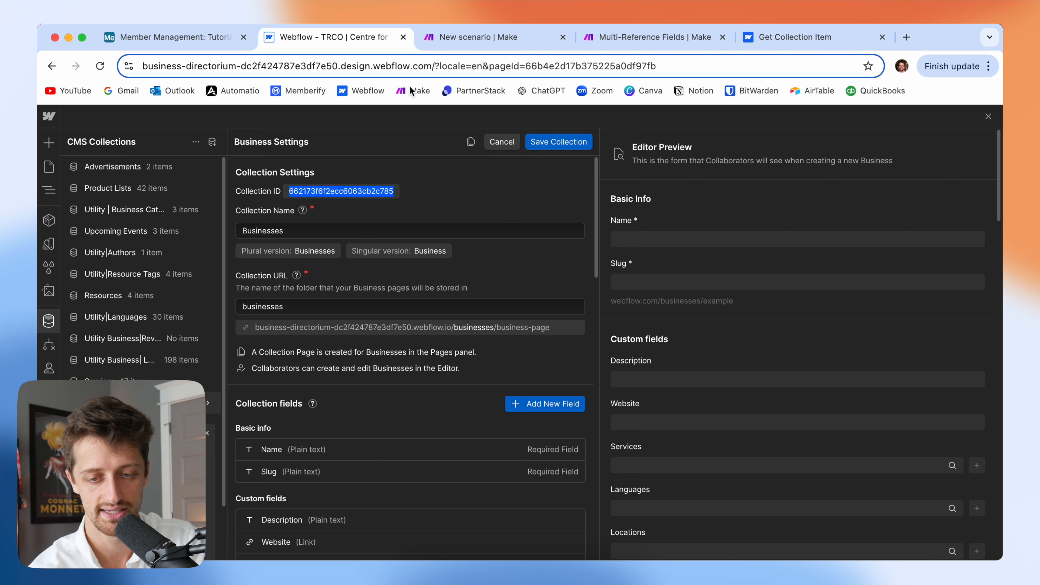
{"action": "left_click", "coordinate": [638, 36]}
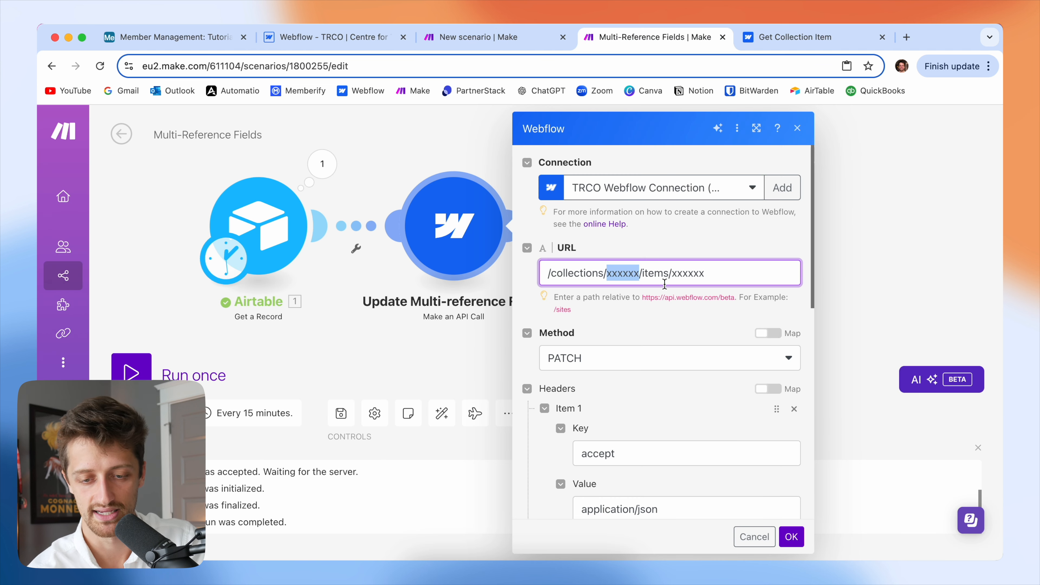
{"action": "key", "text": "super+v"}
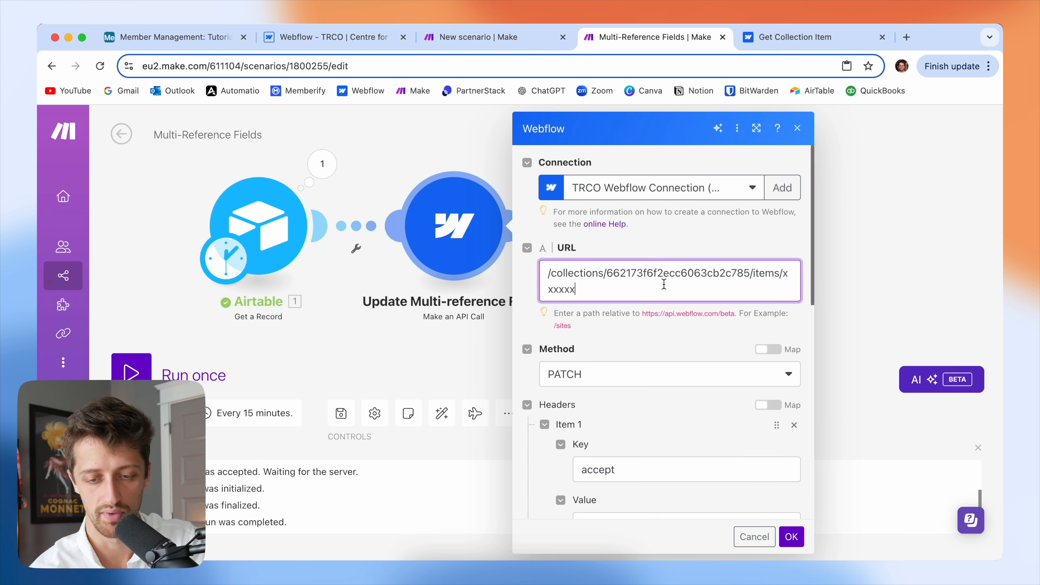